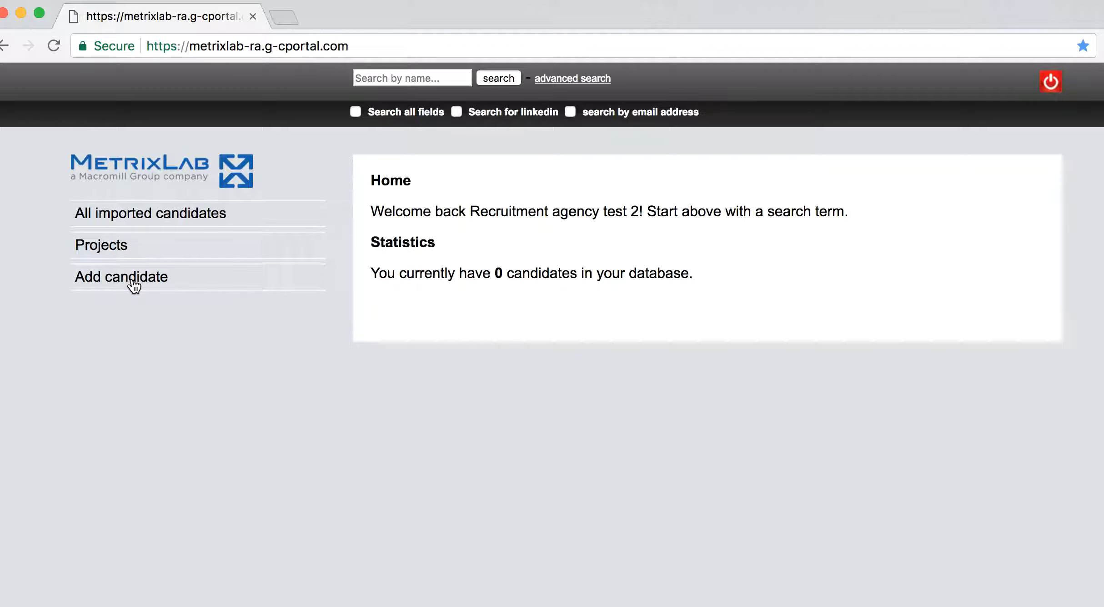
# Open the Projects overview and search projects for 'US'
pyautogui.click(110, 253)
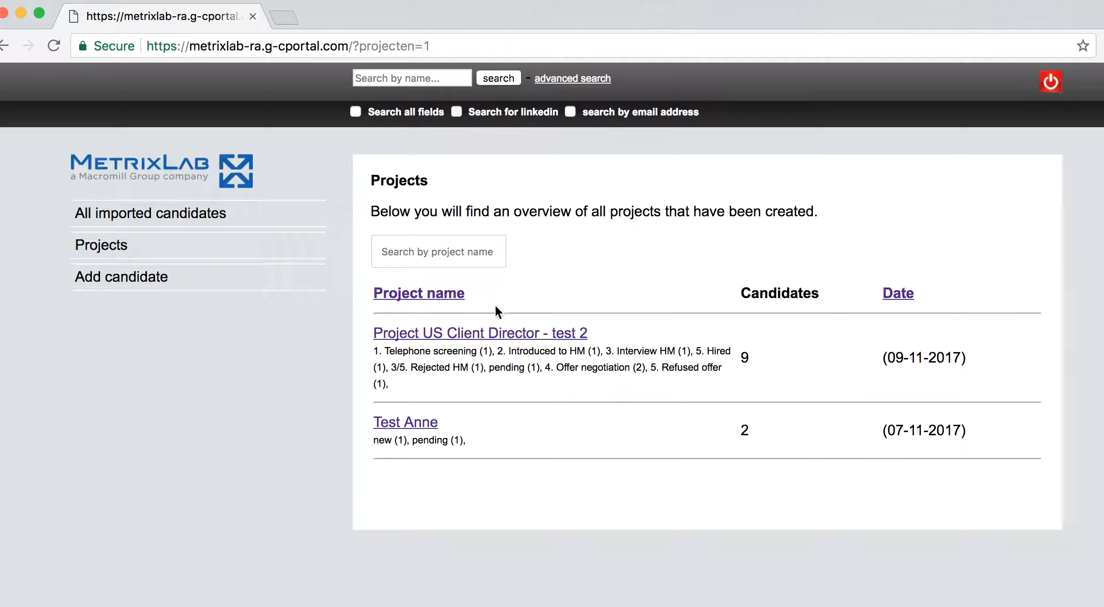
pyautogui.click(452, 253)
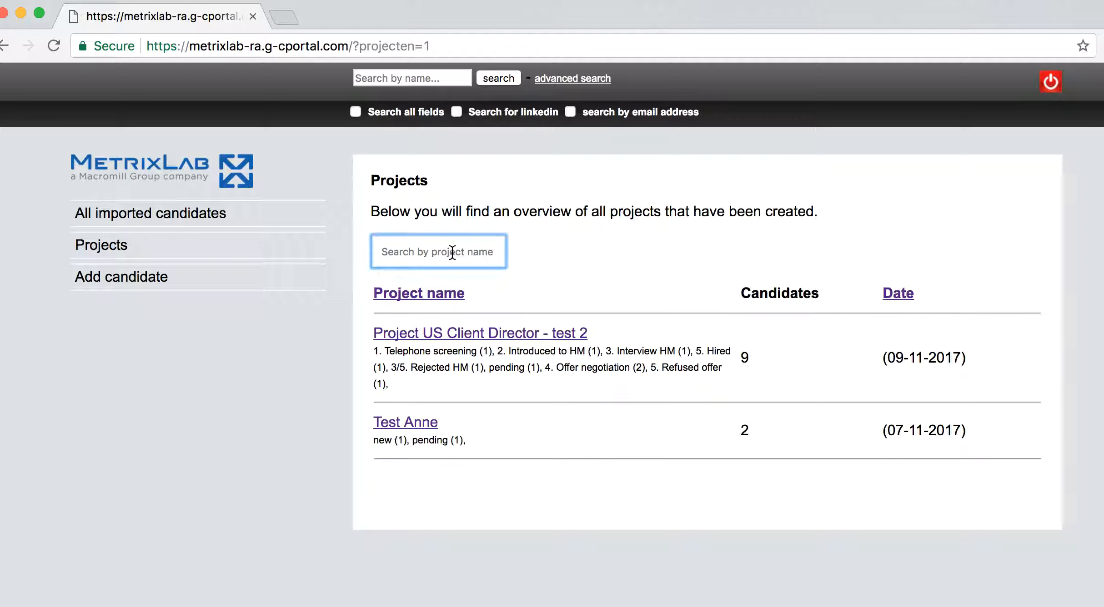
pyautogui.write('US')
pyautogui.press('Return')
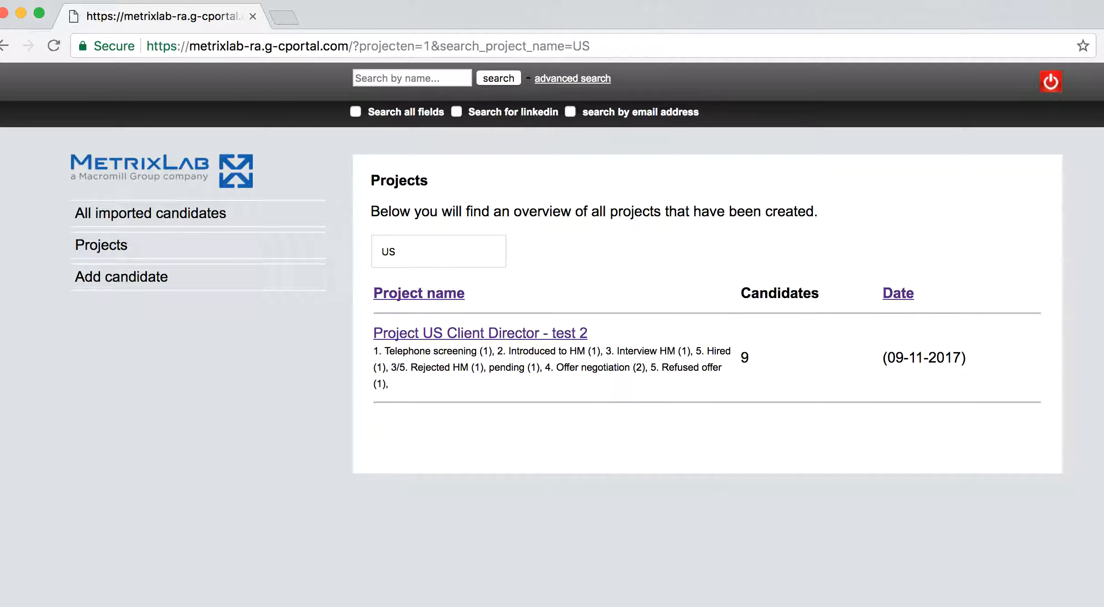
# Clear the project search and sort projects by date, newest (07-11-2017) first
pyautogui.click(406, 254)
pyautogui.press('BackSpace')
pyautogui.press('BackSpace')
pyautogui.press('Return')
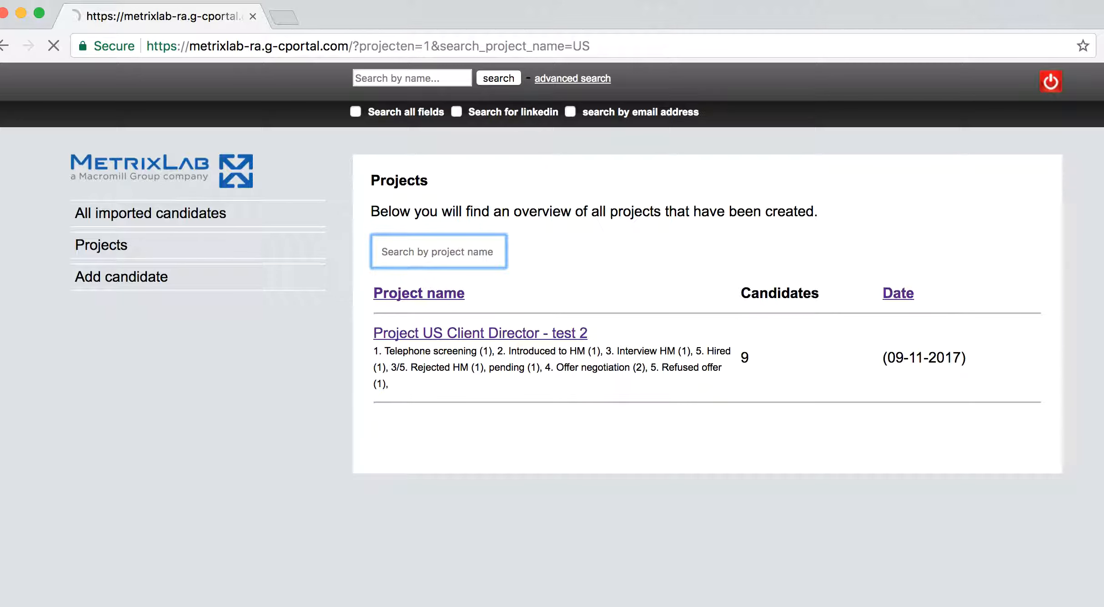
pyautogui.click(898, 294)
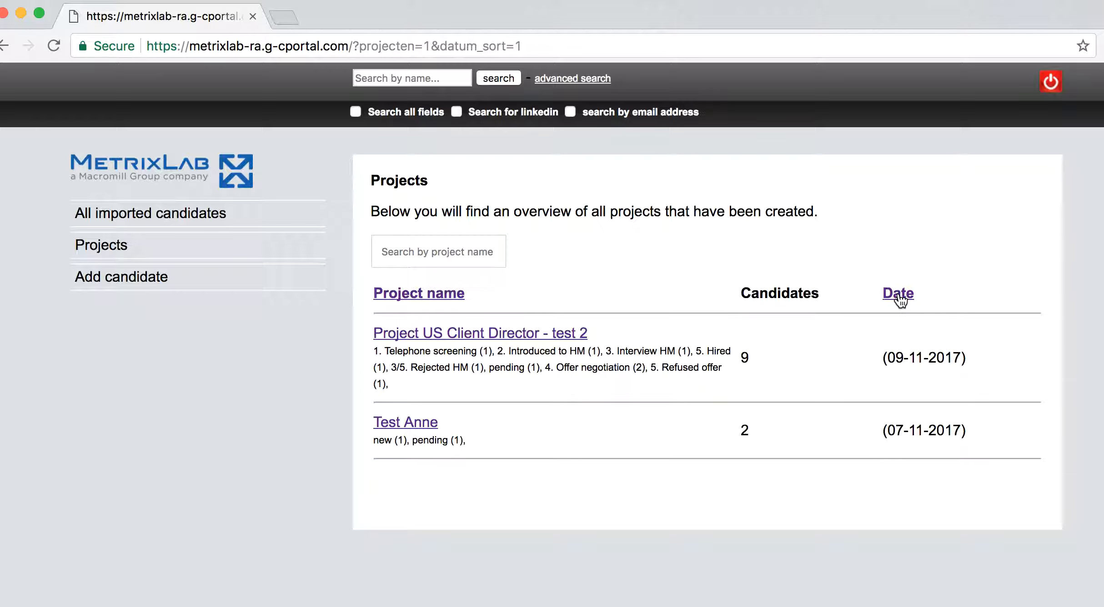
pyautogui.click(898, 295)
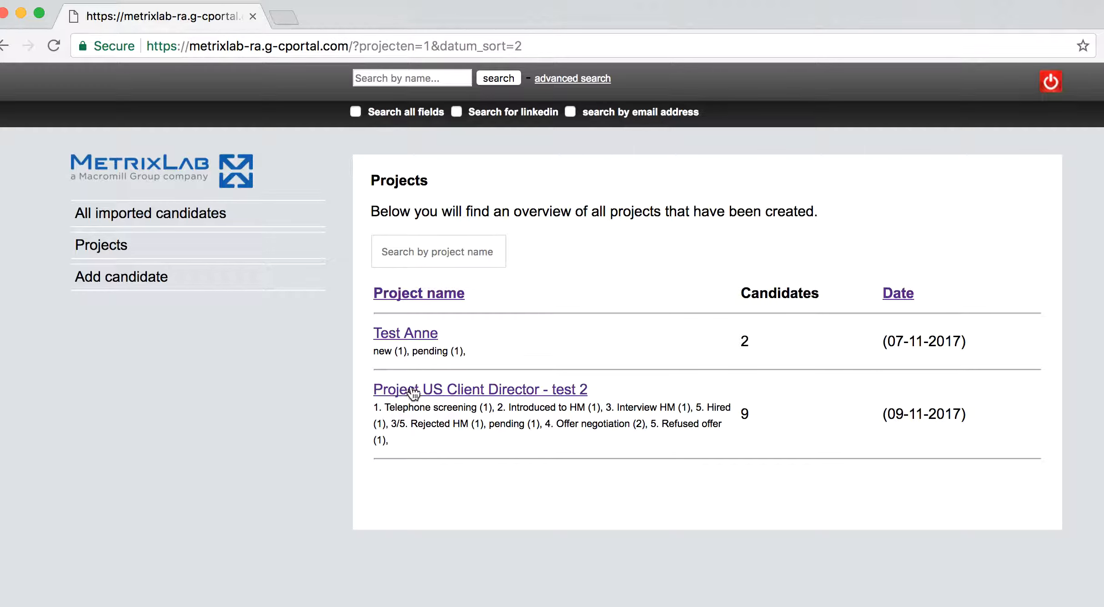
# Open the candidate list of Project US Client Director - test 2
pyautogui.click(444, 390)
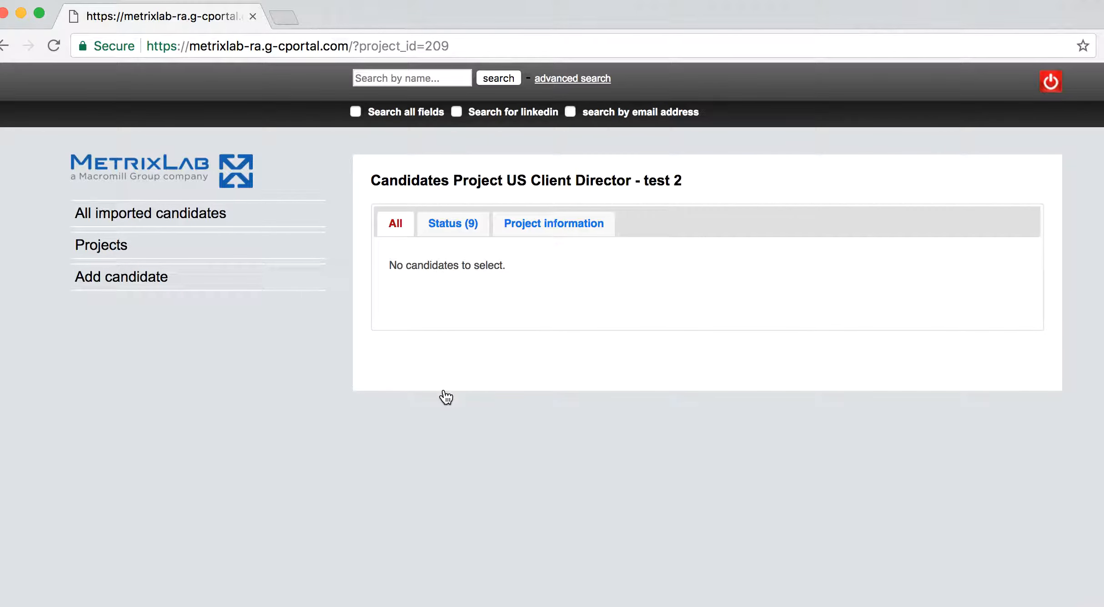
# Filter the project's candidates by status to show only Introduced to HM
pyautogui.click(443, 229)
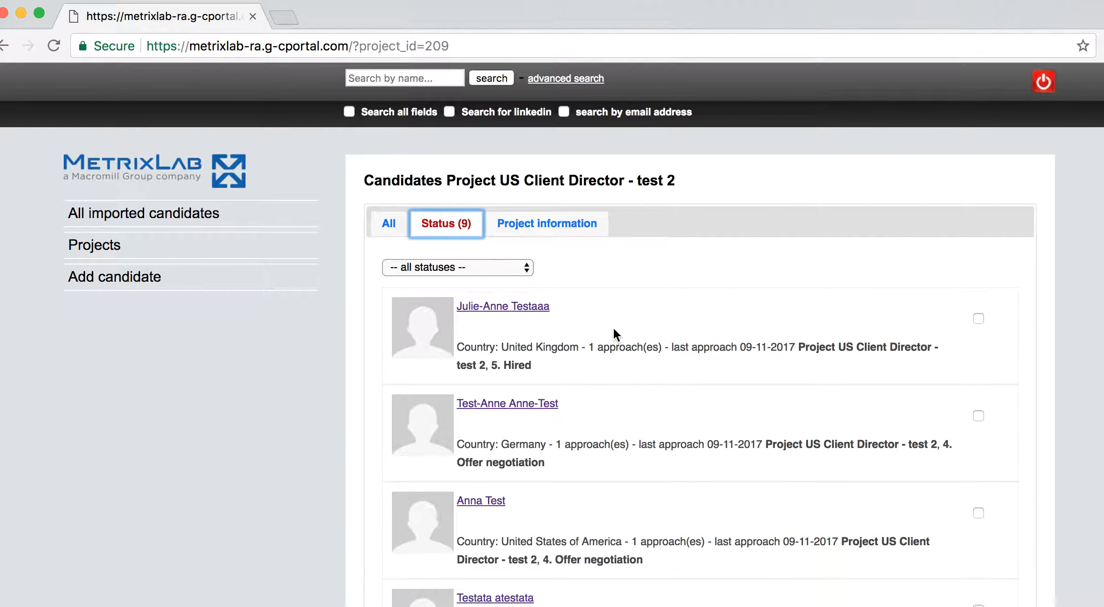
pyautogui.click(488, 267)
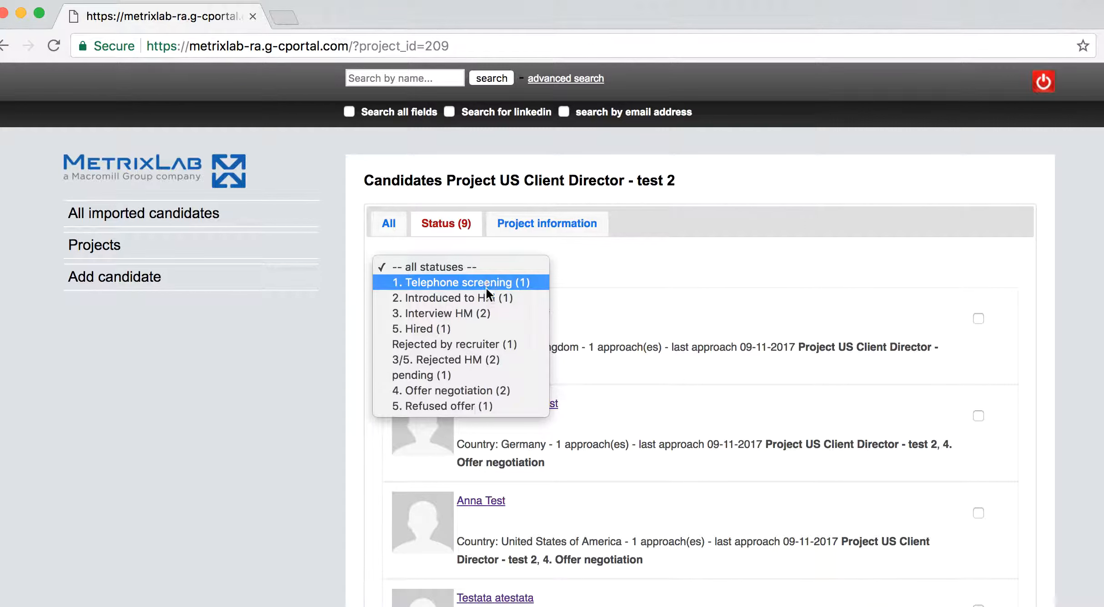
pyautogui.click(451, 296)
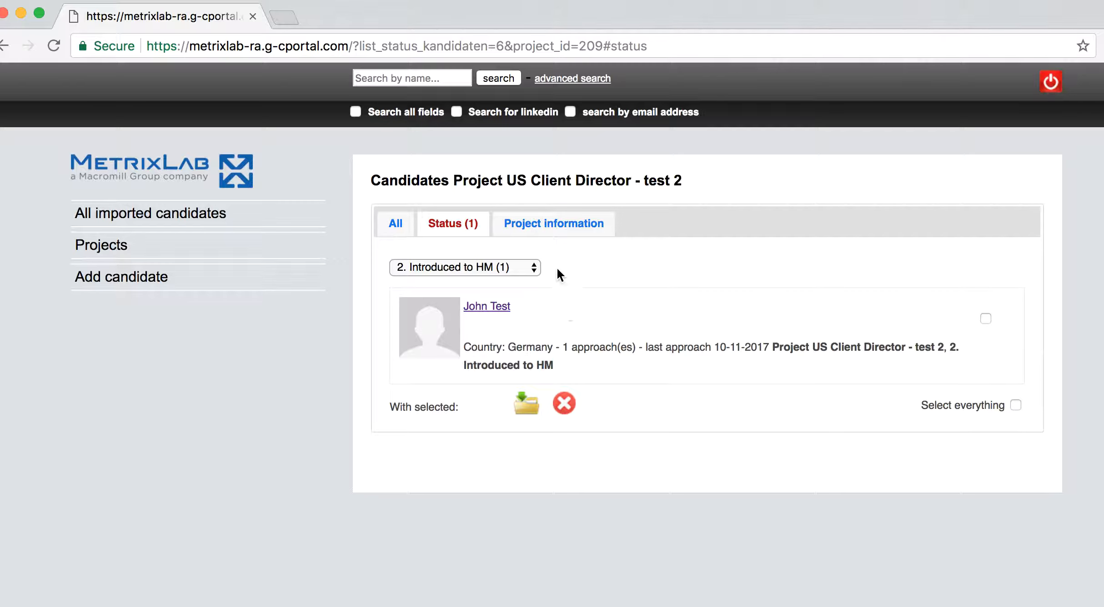
# View the project's job description and skills, then show candidates of all statuses again
pyautogui.click(556, 235)
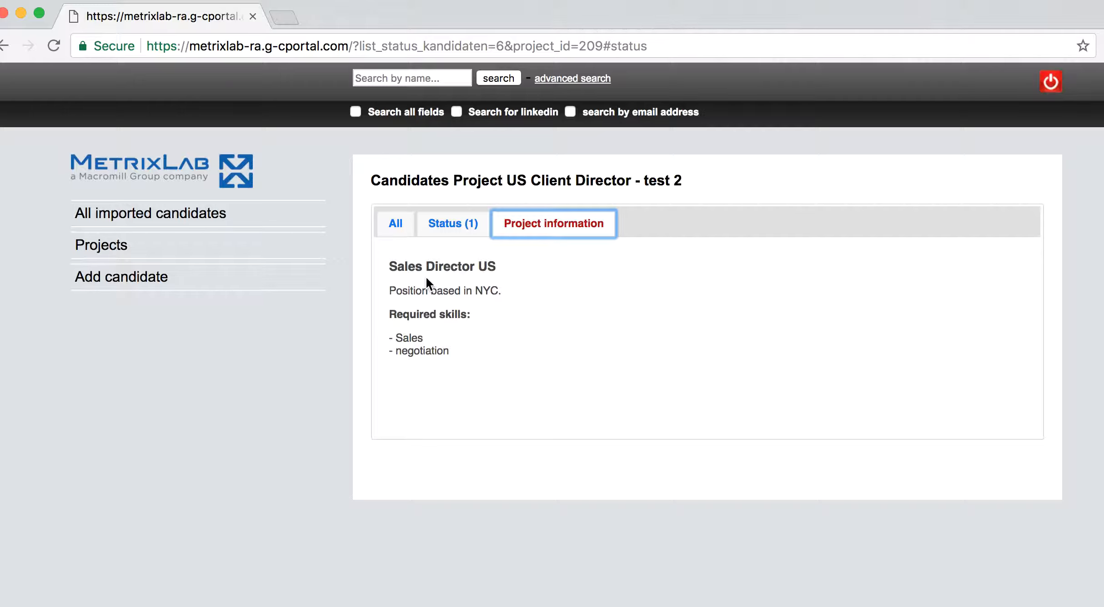
pyautogui.click(451, 234)
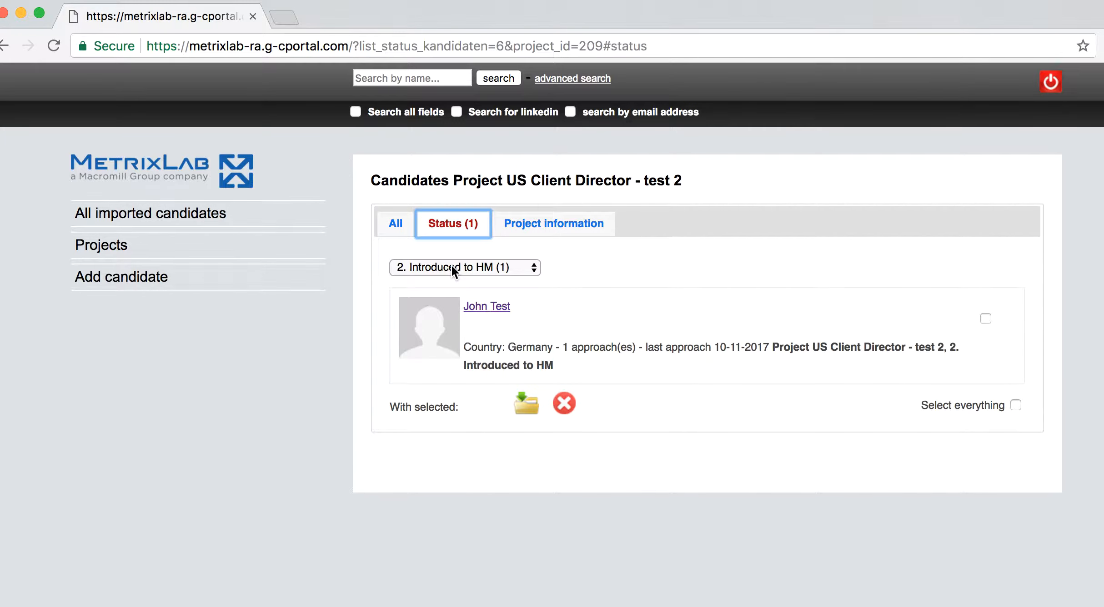
pyautogui.click(451, 265)
pyautogui.click(451, 233)
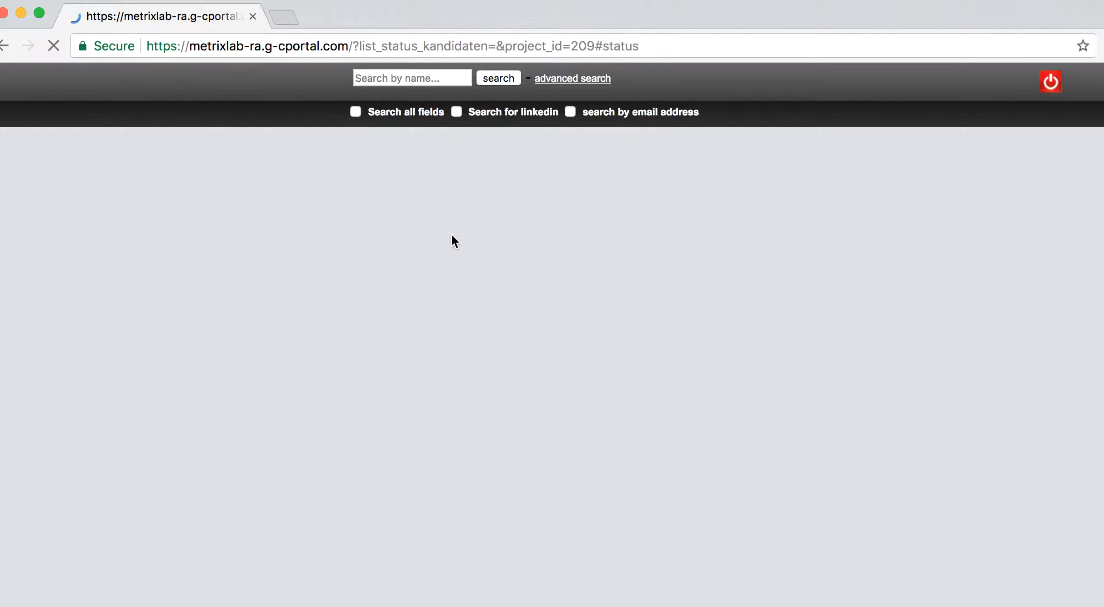
# Open the German Offer negotiation candidate's profile in a new tab
pyautogui.scroll(4, 607, 403)
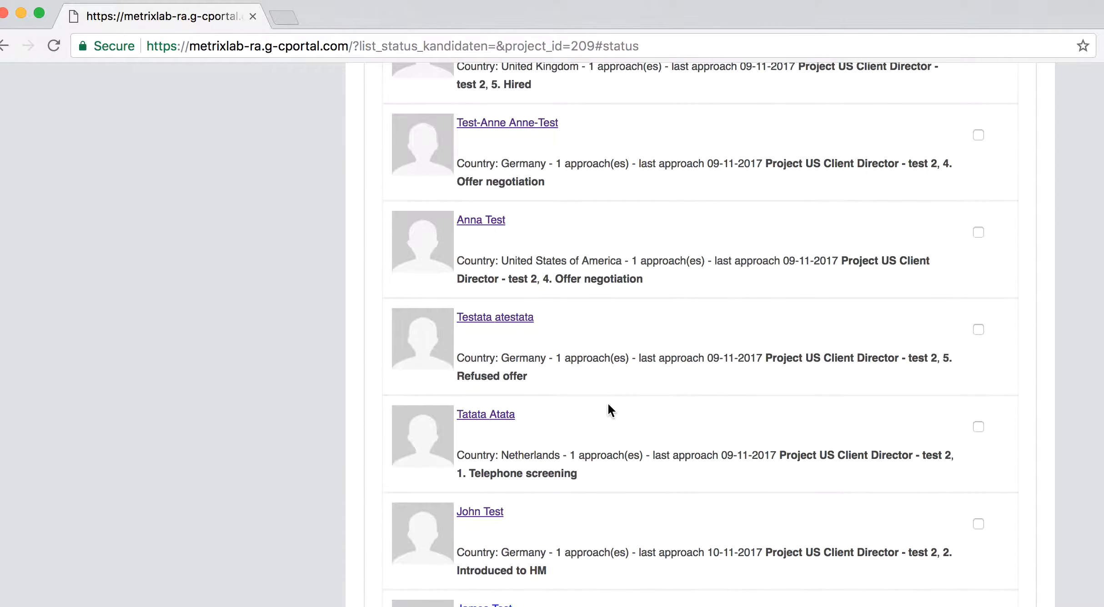
pyautogui.scroll(2, 568, 363)
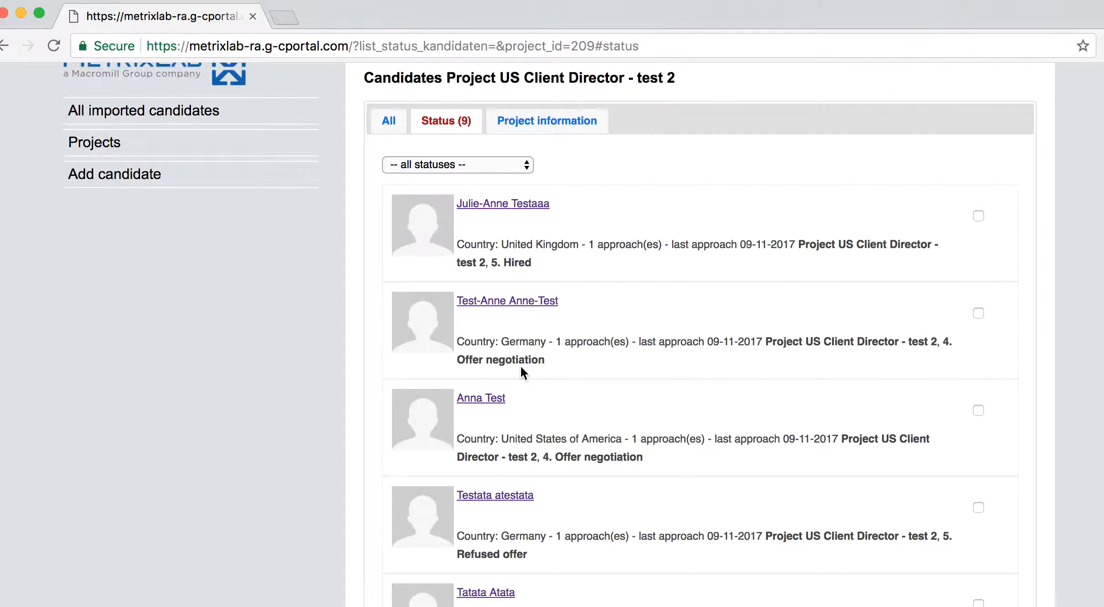
pyautogui.click(513, 302)
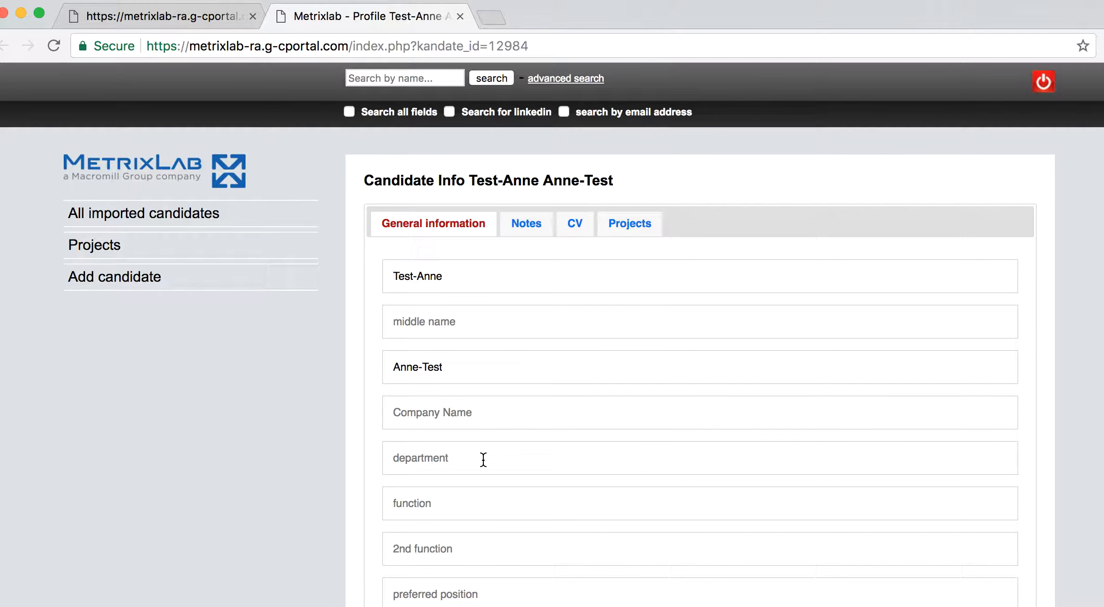
# Review the candidate profile, then show its Notes with the 13-11-2017 note 'Offer made; waiting for feedback.'
pyautogui.scroll(-3, 484, 459)
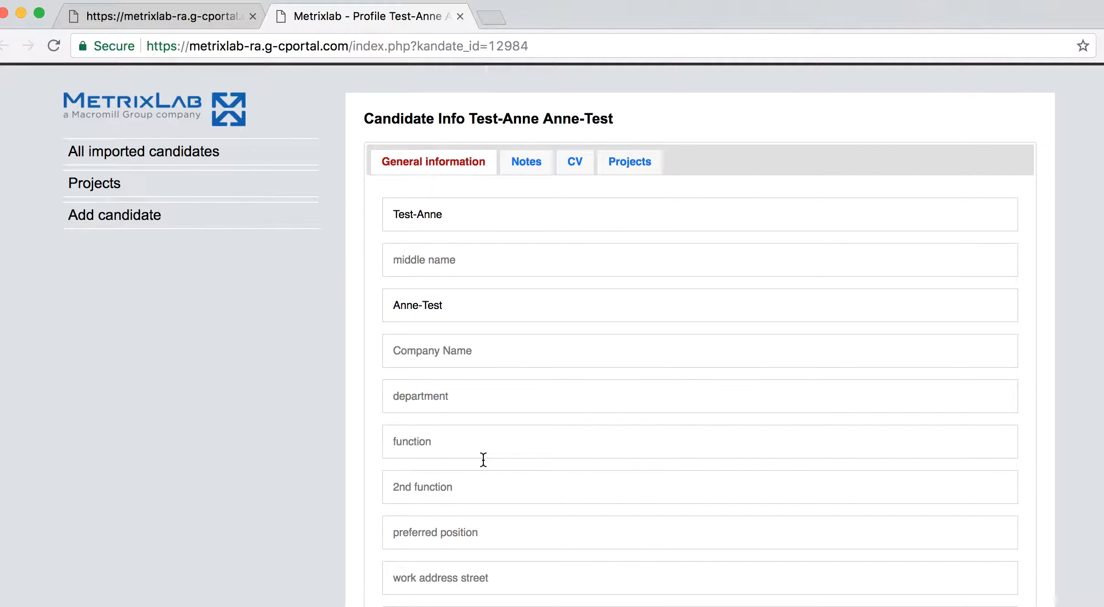
pyautogui.scroll(-10, 443, 404)
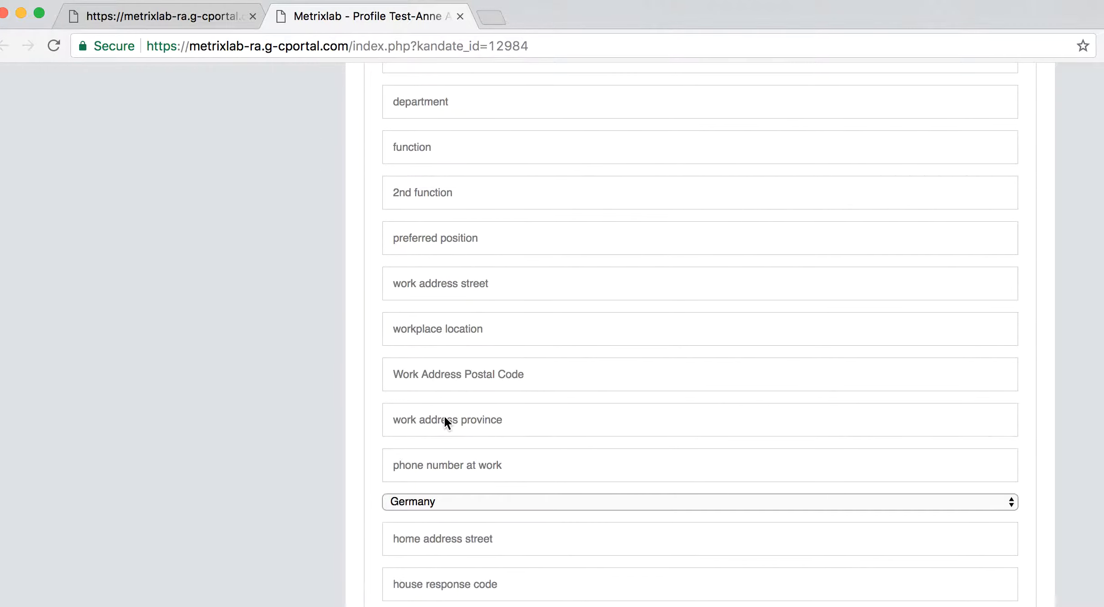
pyautogui.scroll(-10, 456, 419)
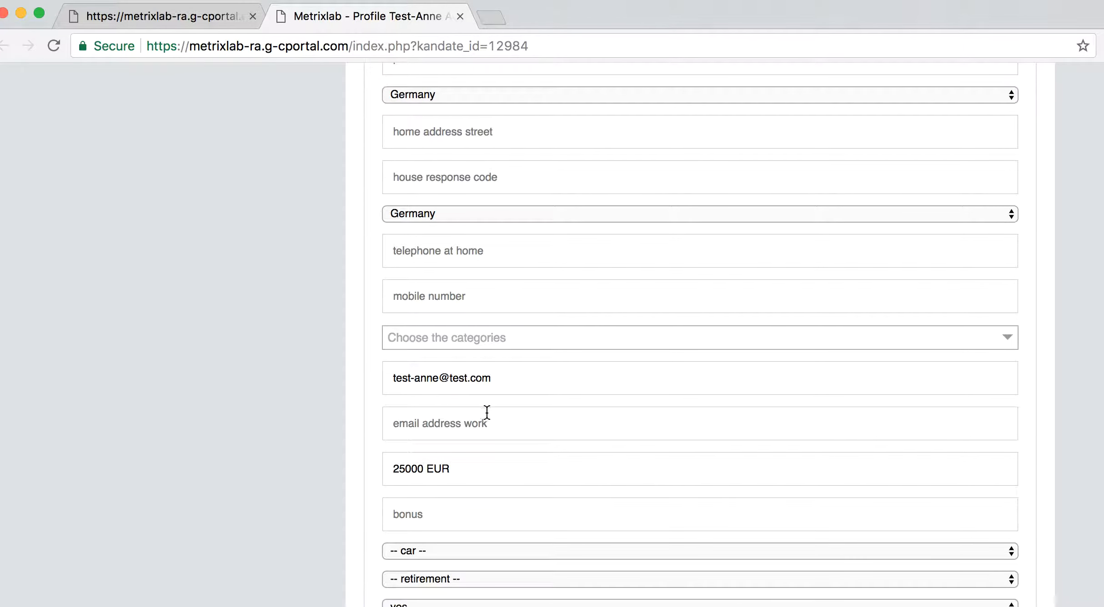
pyautogui.scroll(-8, 486, 413)
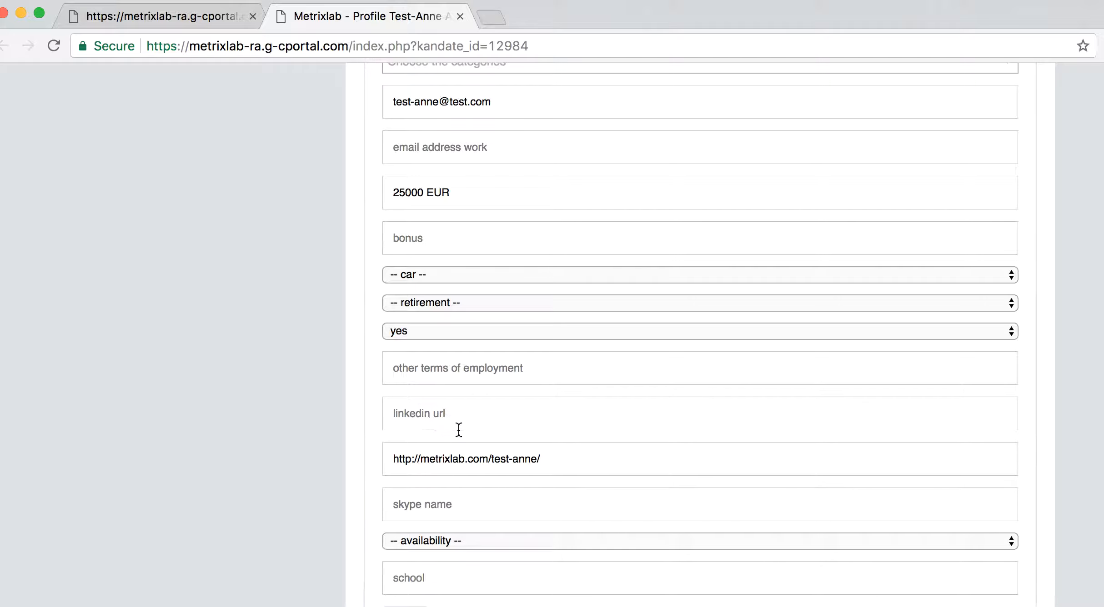
pyautogui.scroll(20, 488, 415)
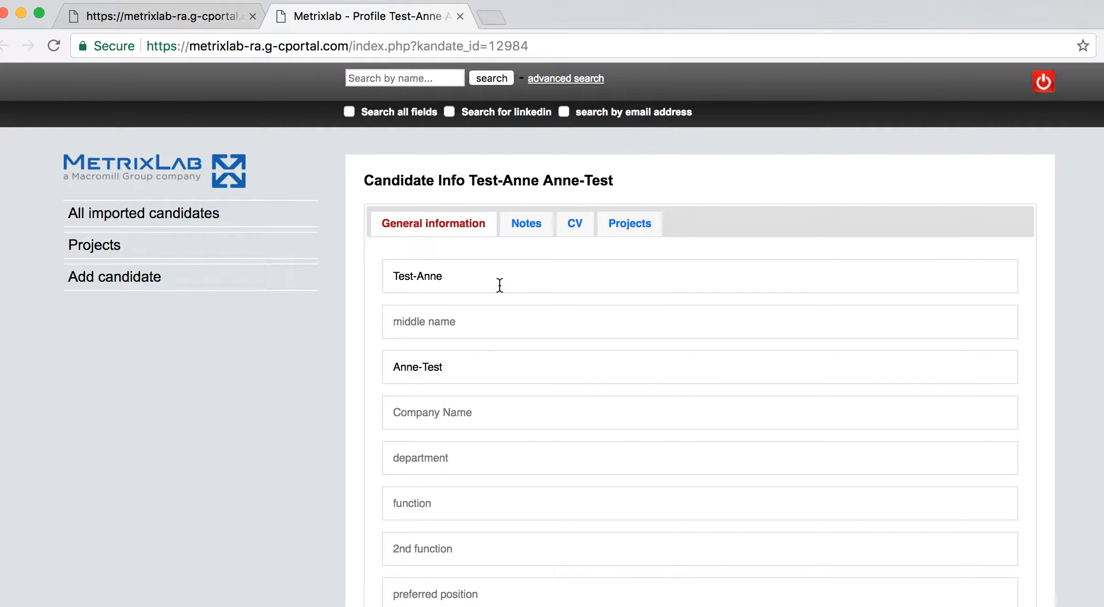
pyautogui.click(529, 231)
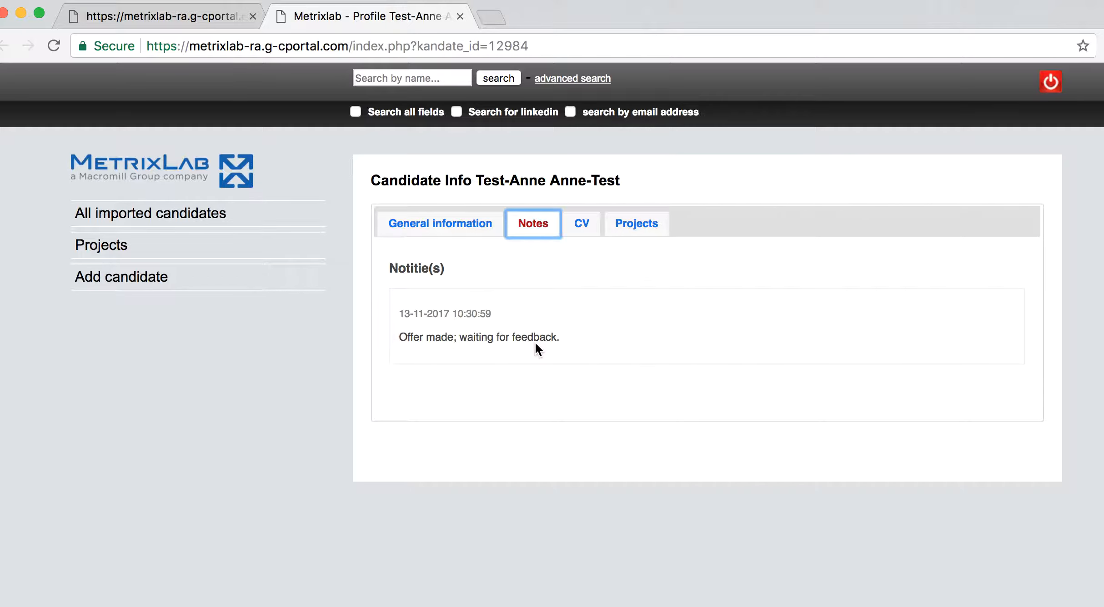
# Show the candidate's CV files: a 09-11-2017 CV and a 14-11-2017 Motivation and benefits file
pyautogui.click(581, 233)
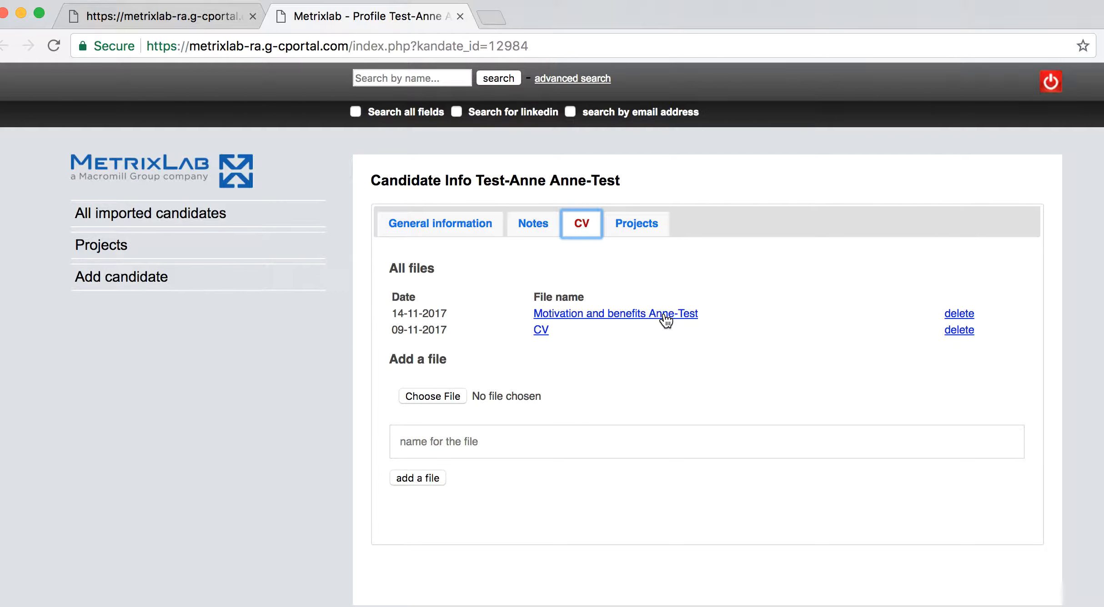
# Check the candidate's Offer negotiation stage on the US Client Director project, then return to the Projects overview
pyautogui.click(636, 231)
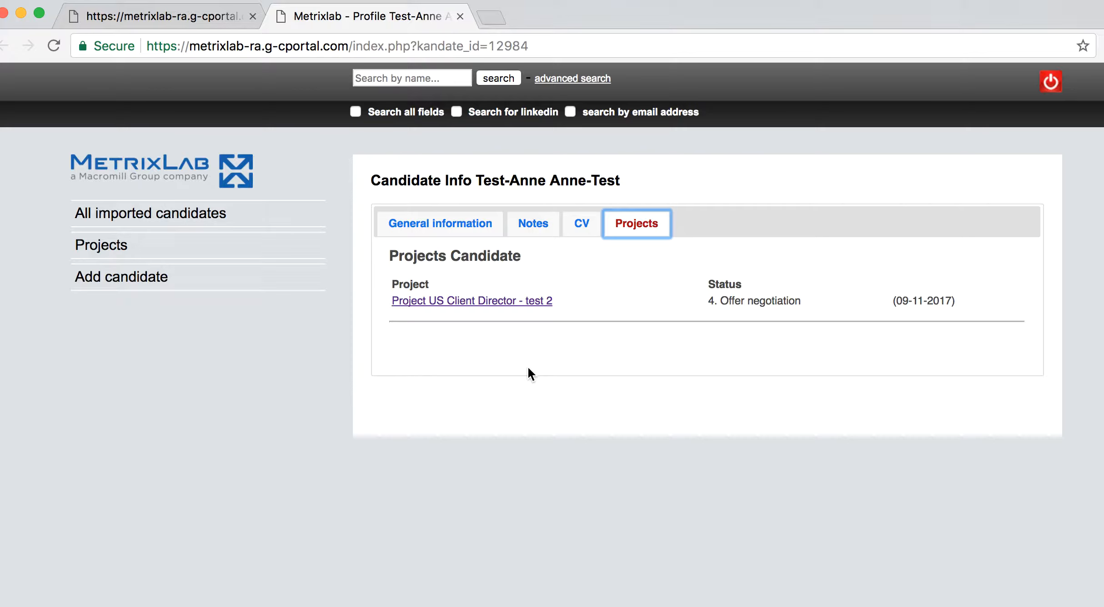
pyautogui.click(111, 256)
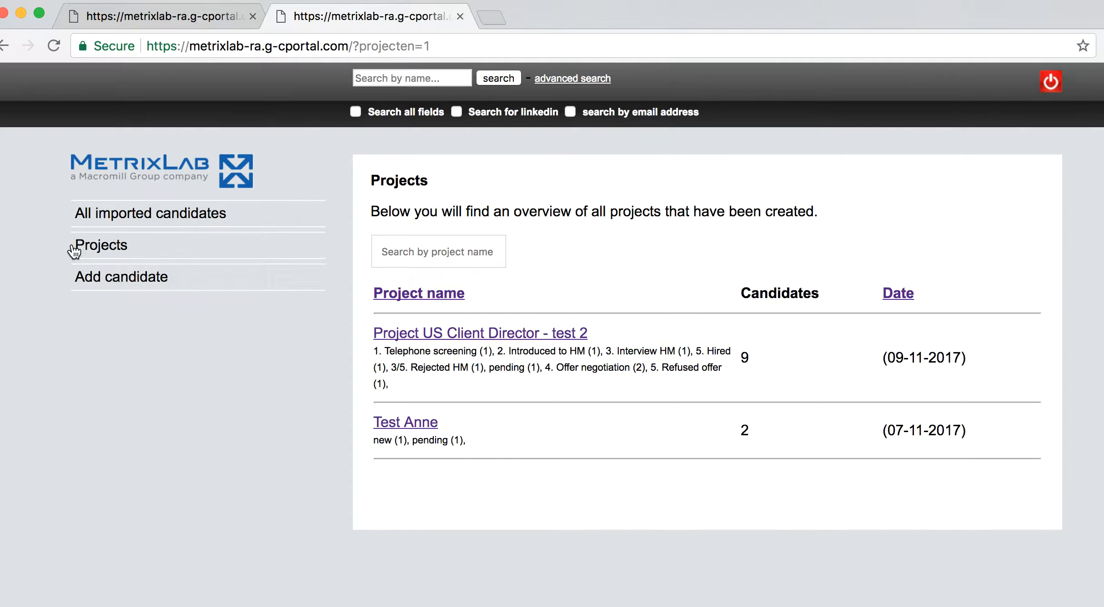
# List all 12 imported candidates and open the test candidate's profile in a new tab
pyautogui.click(102, 222)
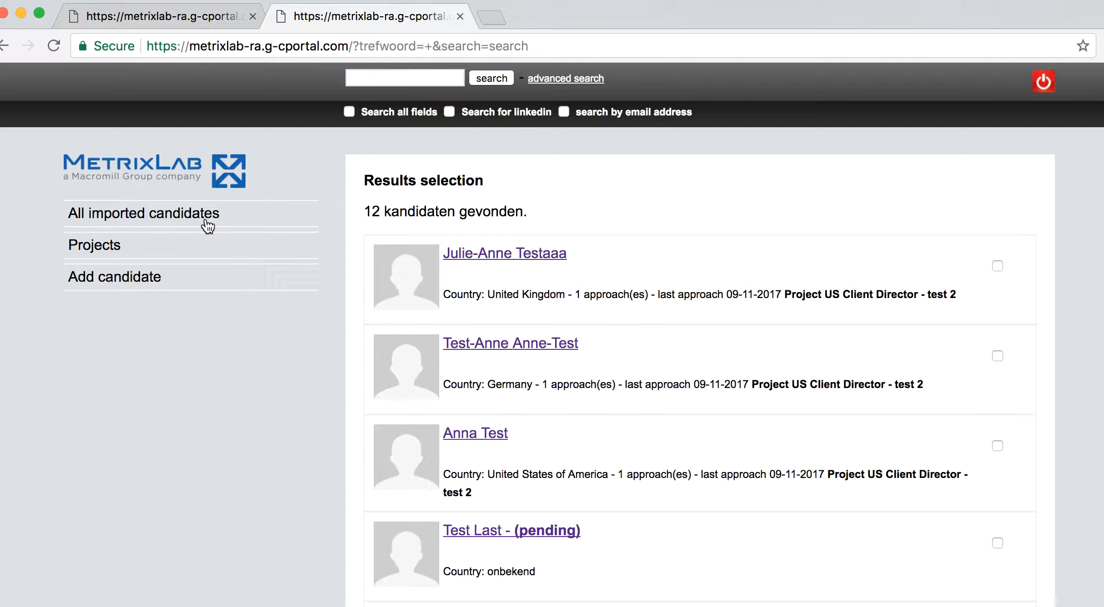
pyautogui.click(504, 345)
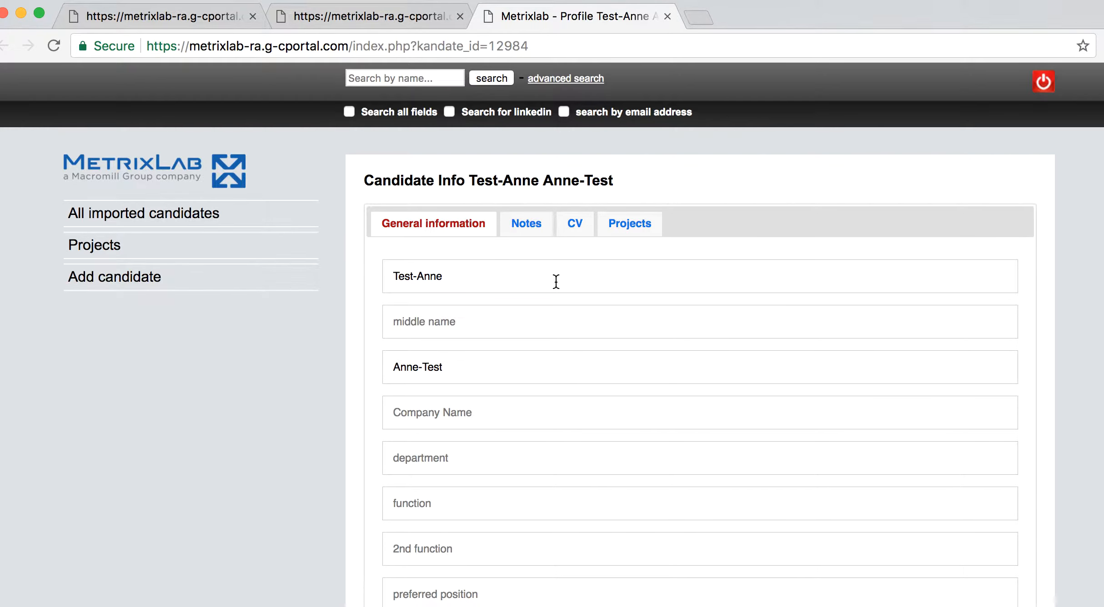
# Start a new candidate named Test4 Test4 with work address country Netherlands
pyautogui.click(154, 282)
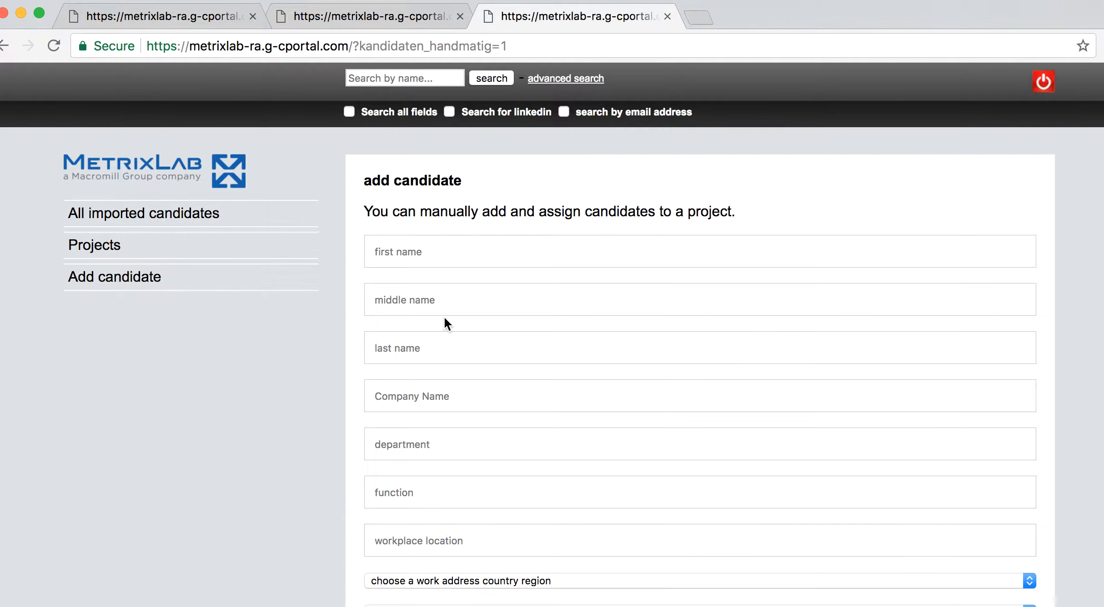
pyautogui.click(438, 244)
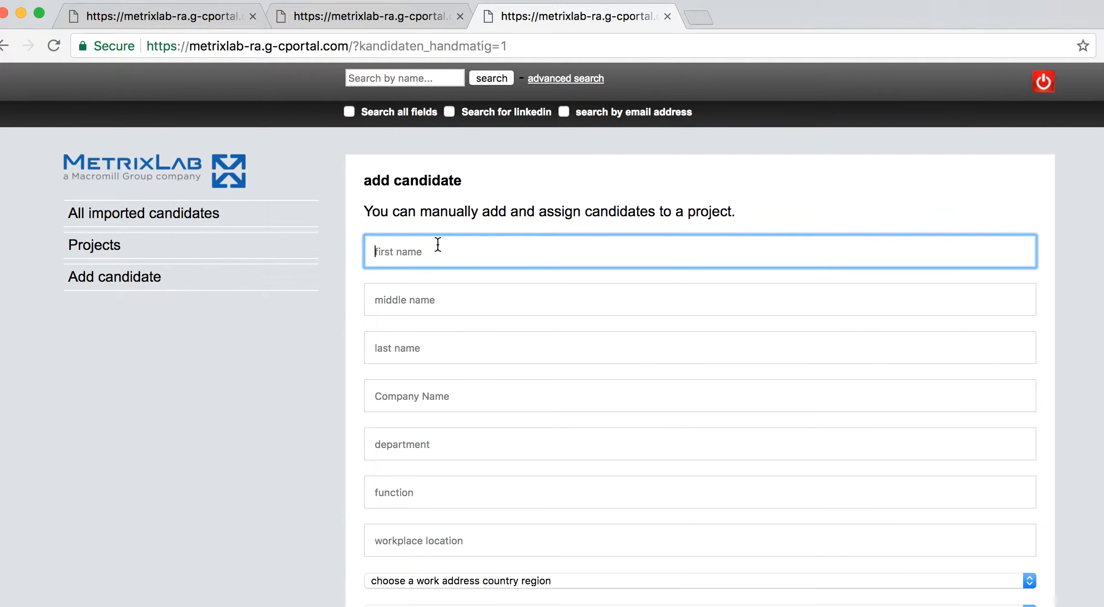
pyautogui.write('Test4')
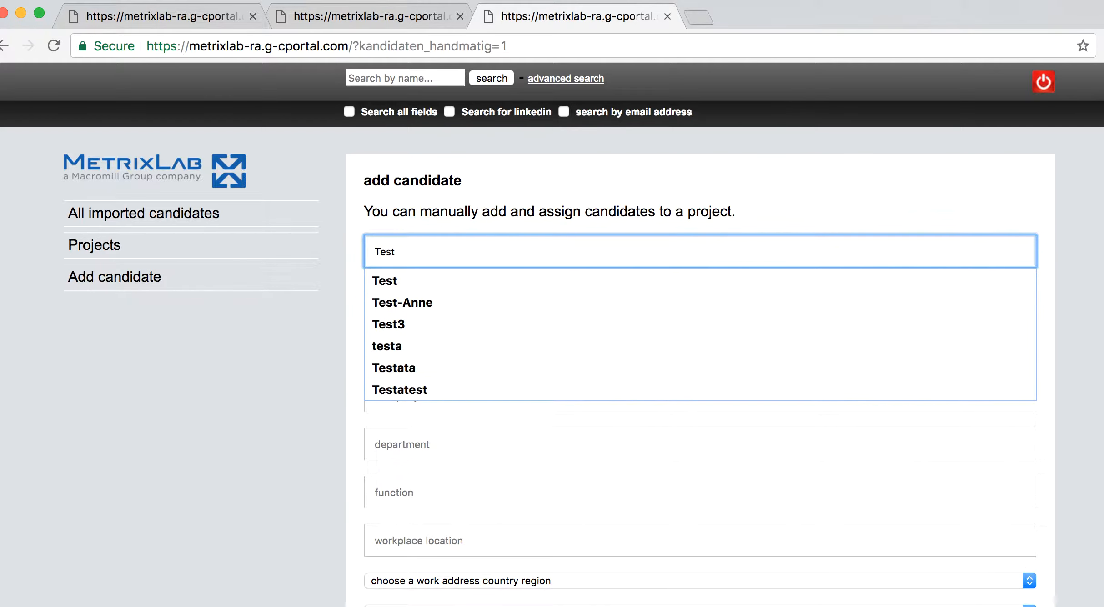
pyautogui.click(414, 347)
pyautogui.write('Test4')
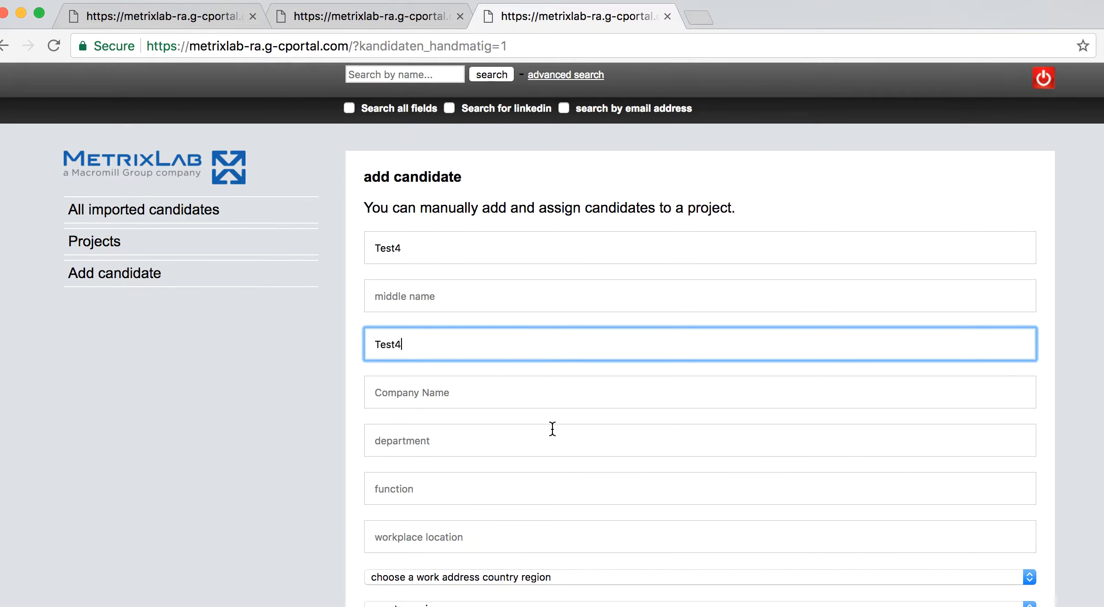
pyautogui.scroll(-5, 551, 425)
pyautogui.click(546, 400)
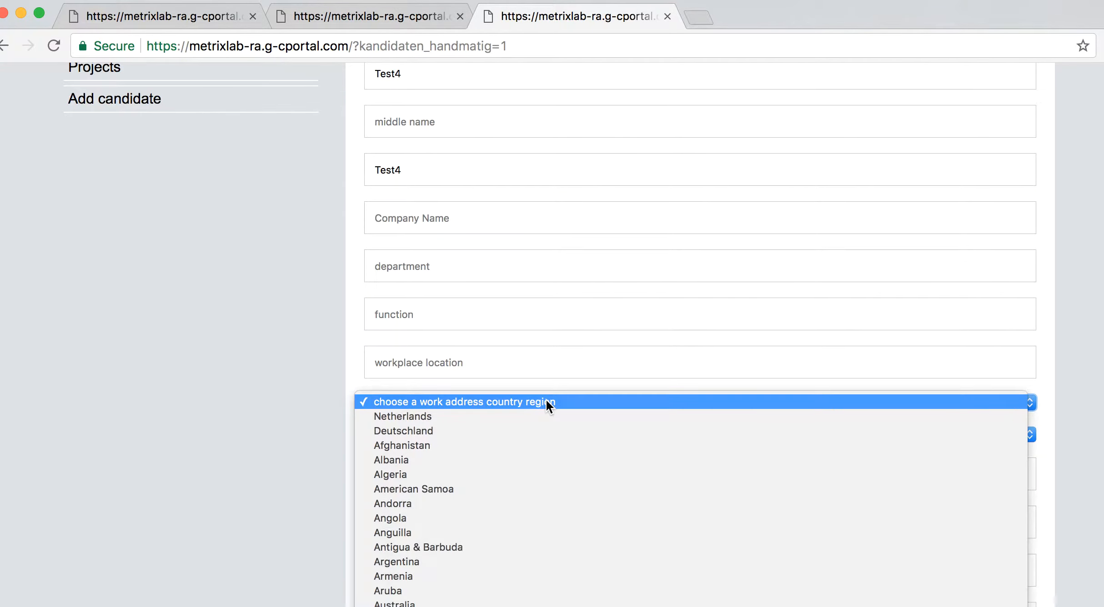
pyautogui.click(544, 417)
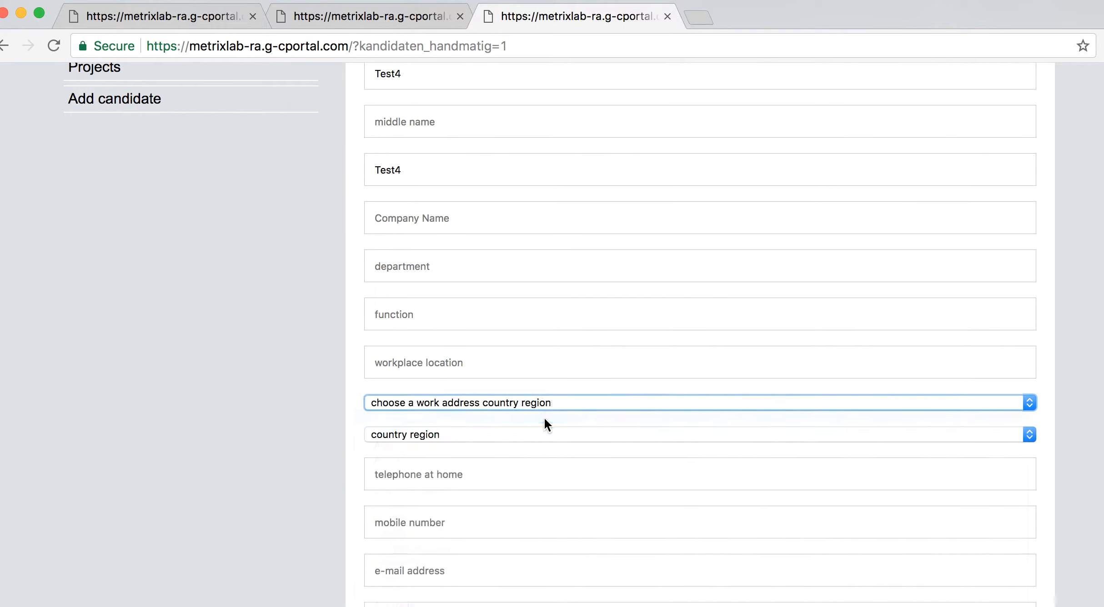
# Fill in the candidate's e-mail address, salary 50 000USD and No bonus
pyautogui.scroll(-5, 567, 381)
pyautogui.click(555, 395)
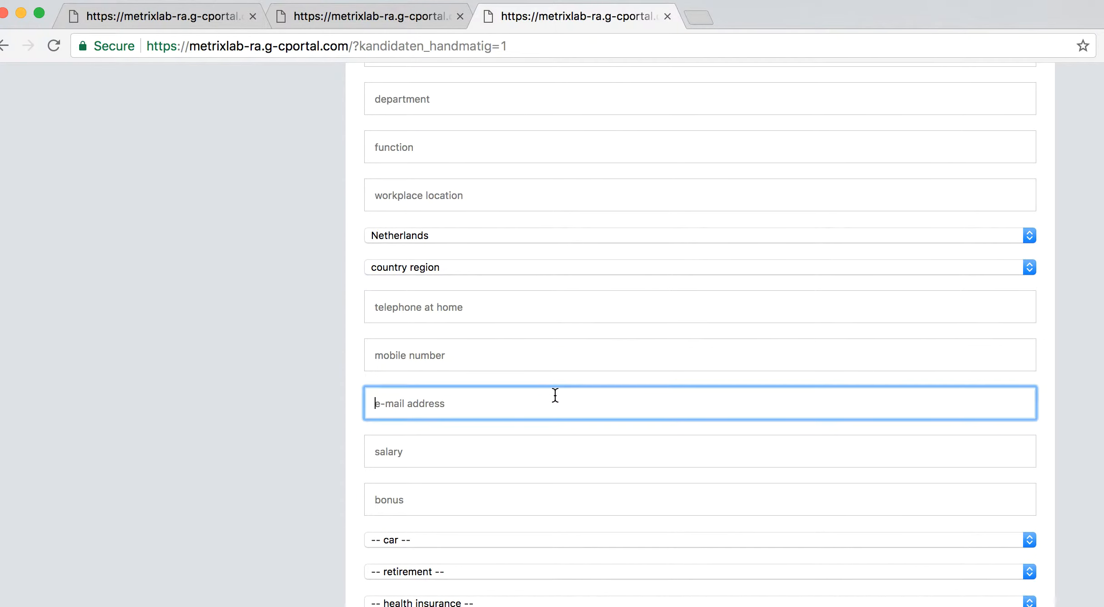
pyautogui.write('test4@test4.com')
pyautogui.click(569, 442)
pyautogui.write('50')
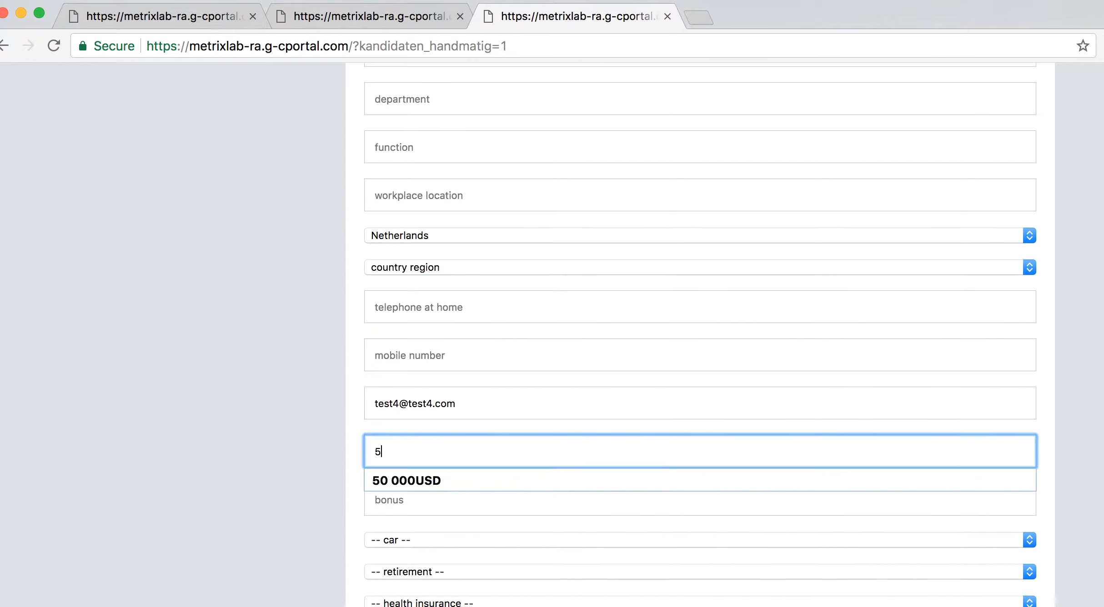
pyautogui.click(562, 481)
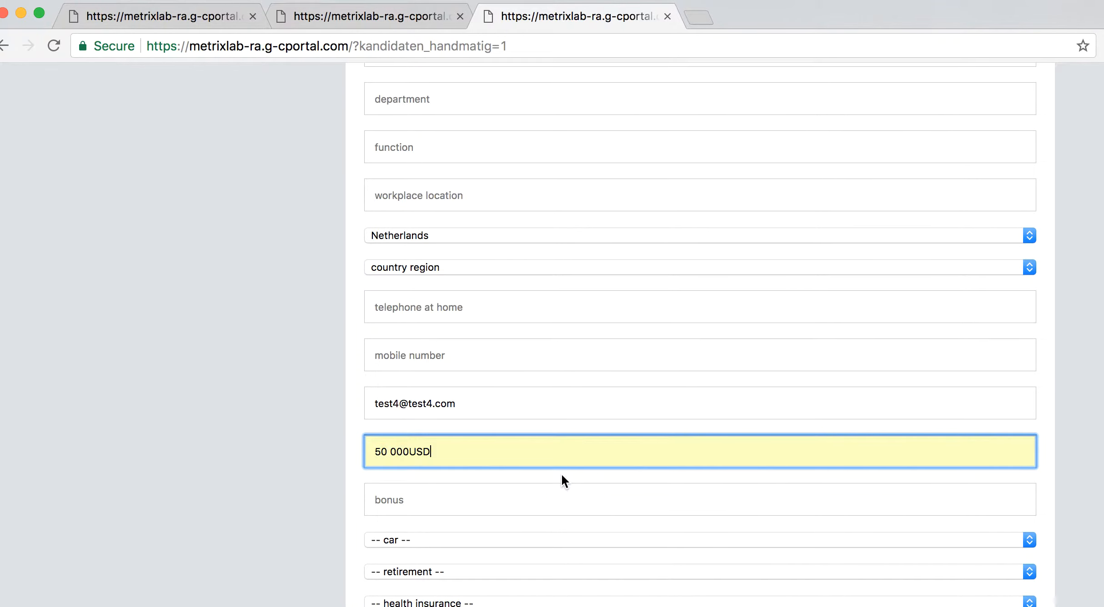
pyautogui.scroll(-5, 616, 454)
pyautogui.click(503, 277)
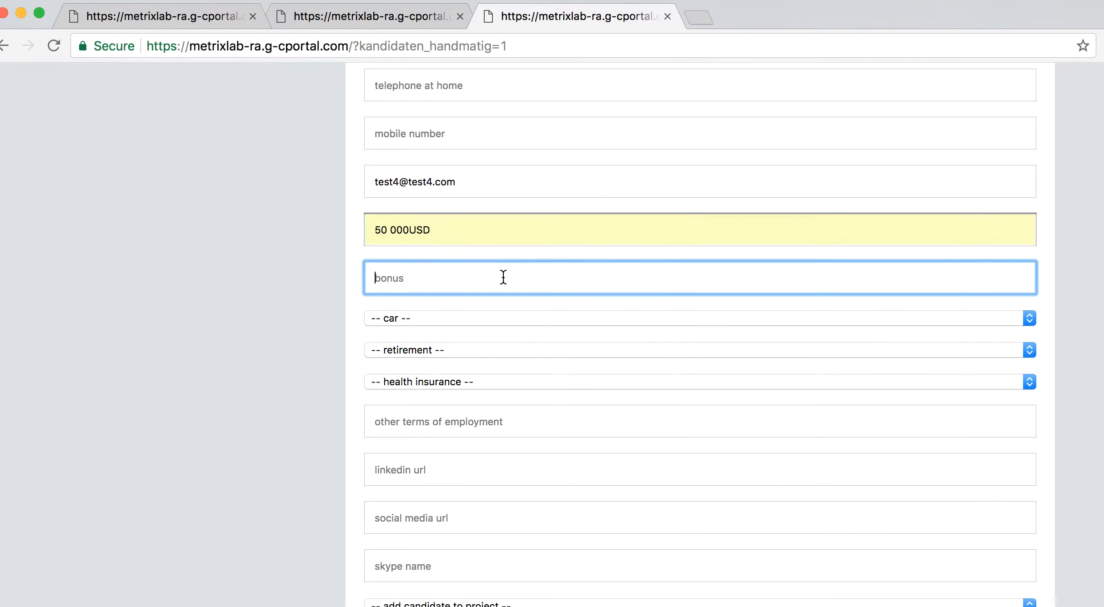
pyautogui.write('no bonus')
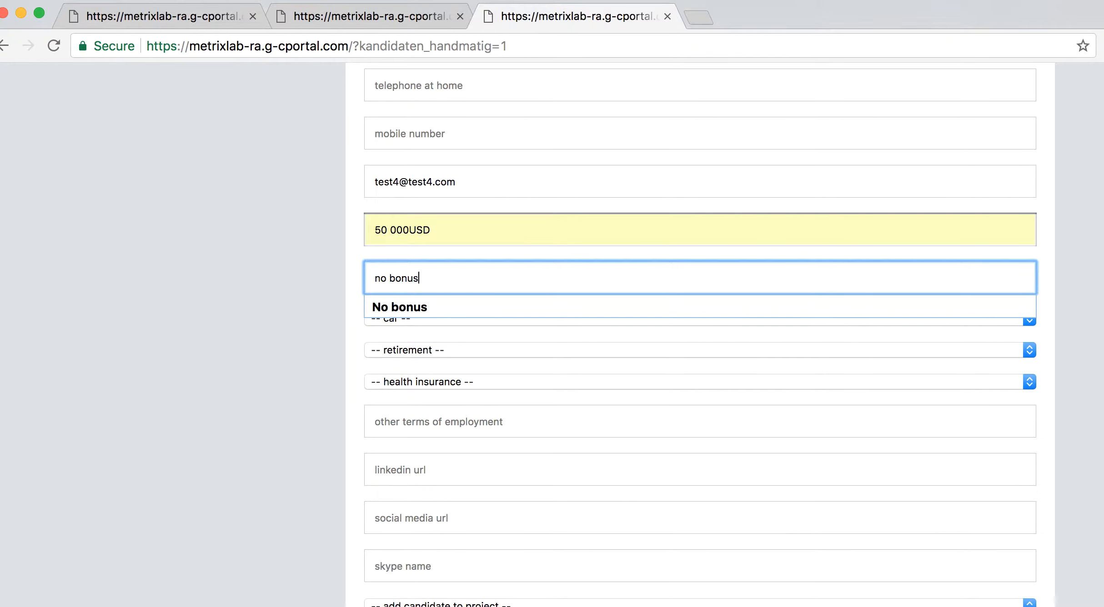
pyautogui.click(488, 307)
pyautogui.scroll(-2, 527, 418)
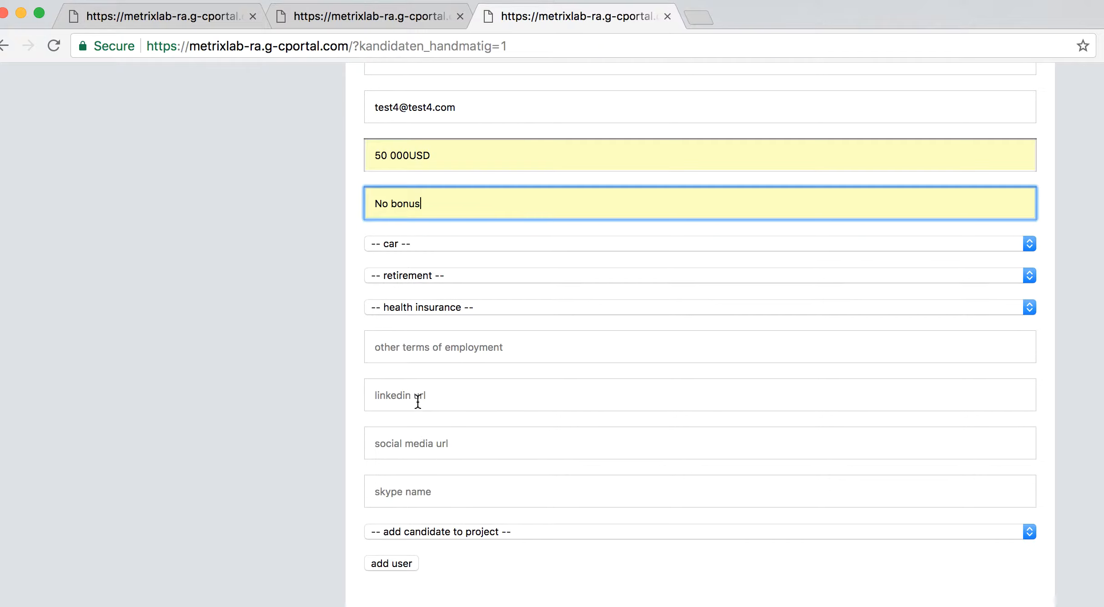
pyautogui.click(410, 438)
pyautogui.write('h')
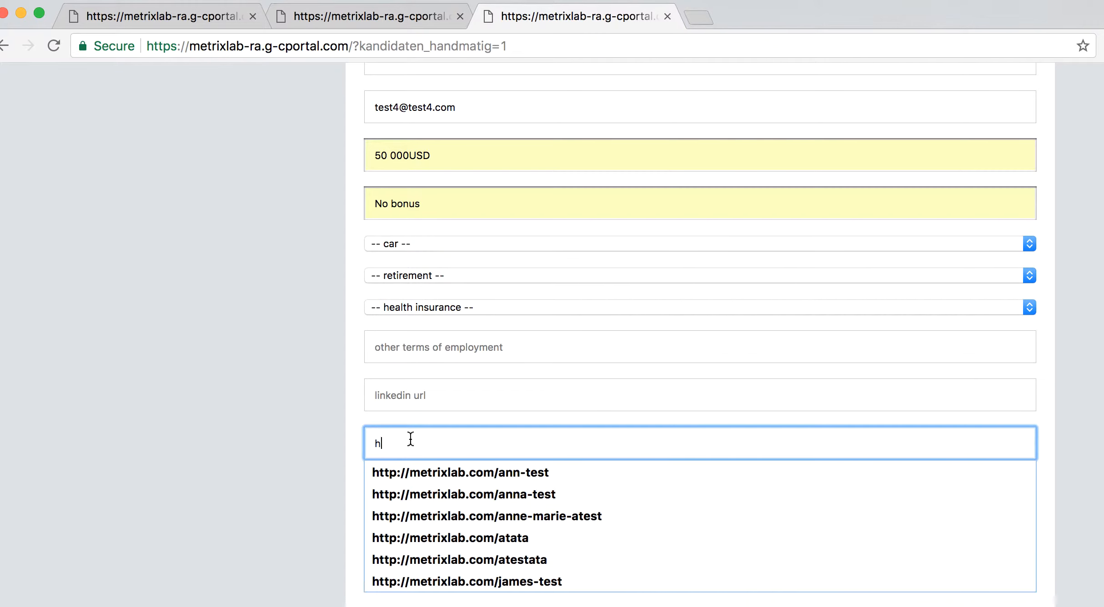
pyautogui.click(432, 470)
pyautogui.click(490, 444)
pyautogui.press('BackSpace')
pyautogui.press('BackSpace')
pyautogui.press('BackSpace')
pyautogui.write('test4-test')
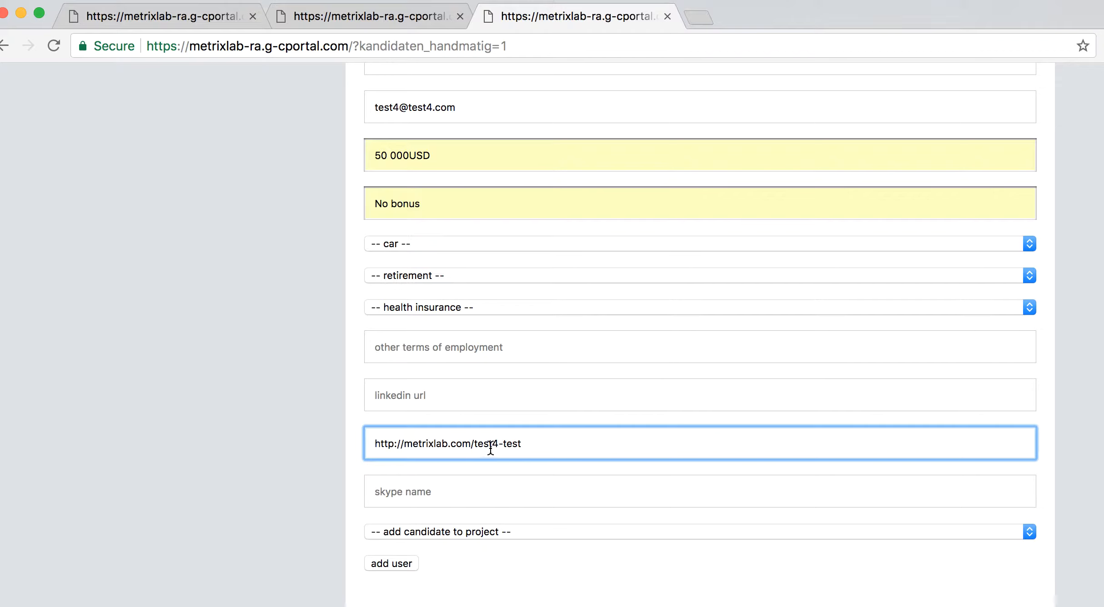
pyautogui.click(540, 445)
pyautogui.write('4')
# Assign the new candidate to Project US Client Director - test 2 and save
pyautogui.click(436, 531)
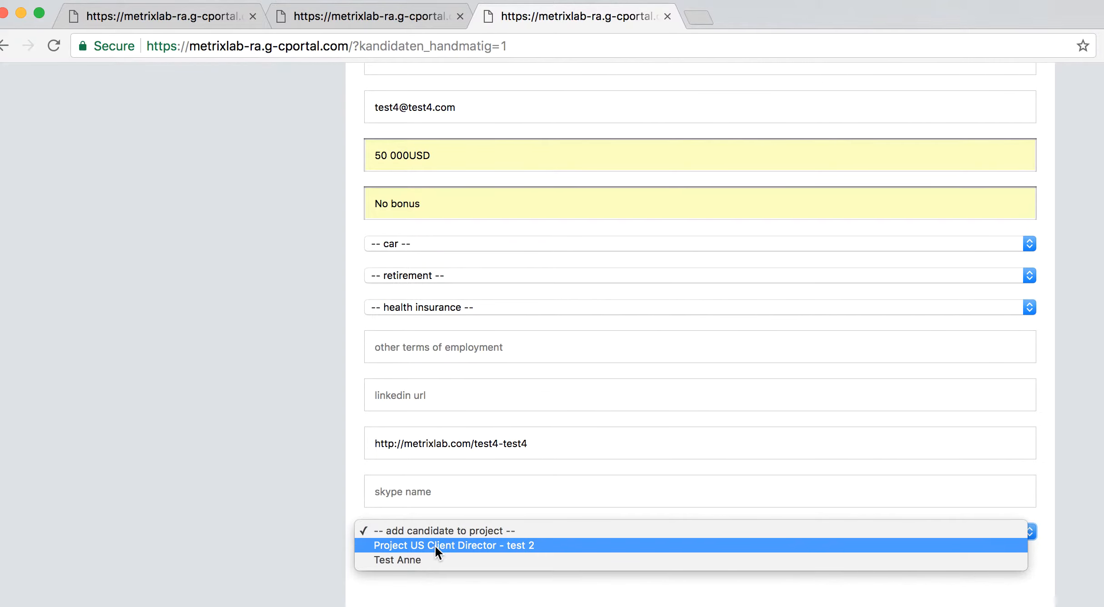
pyautogui.click(434, 545)
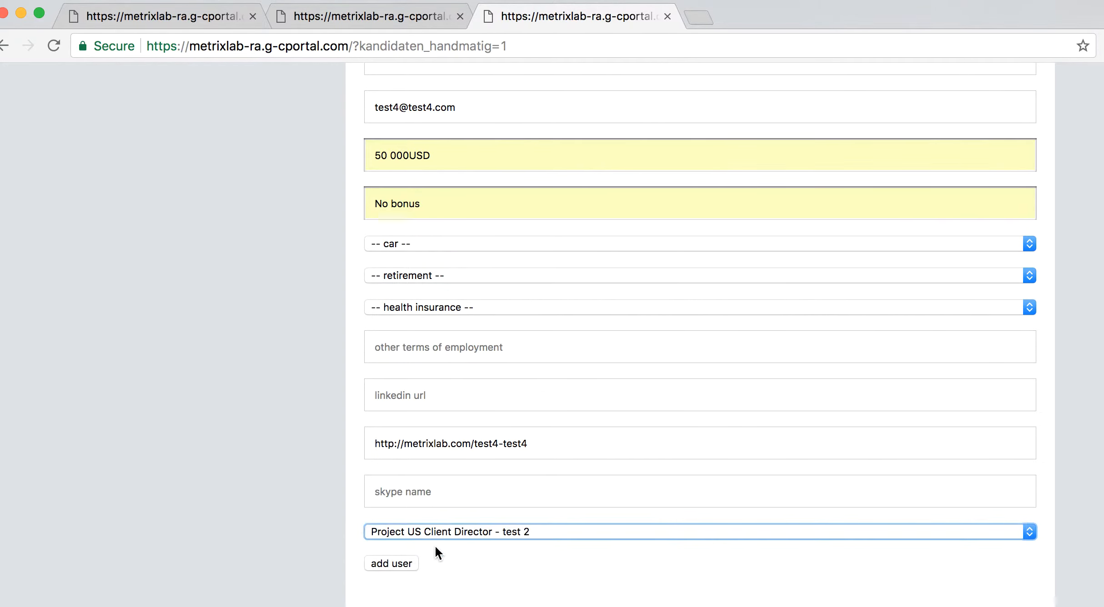
pyautogui.click(407, 563)
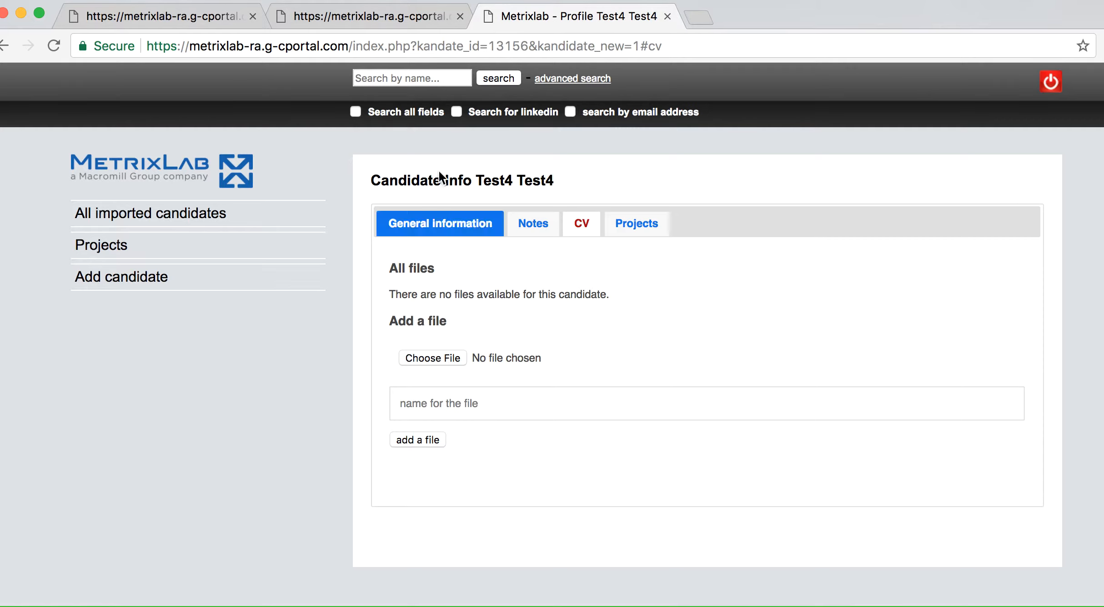
# Search candidates for 'test4', open Test4 Test4's profile, then list all 13 imported candidates
pyautogui.click(407, 77)
pyautogui.write('test4')
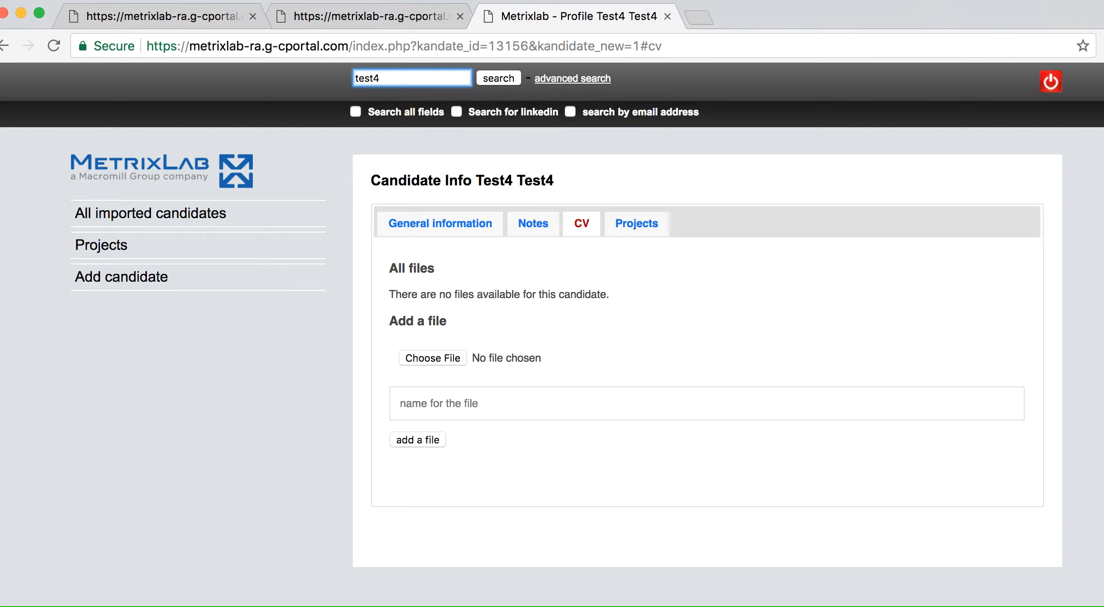
pyautogui.press('Return')
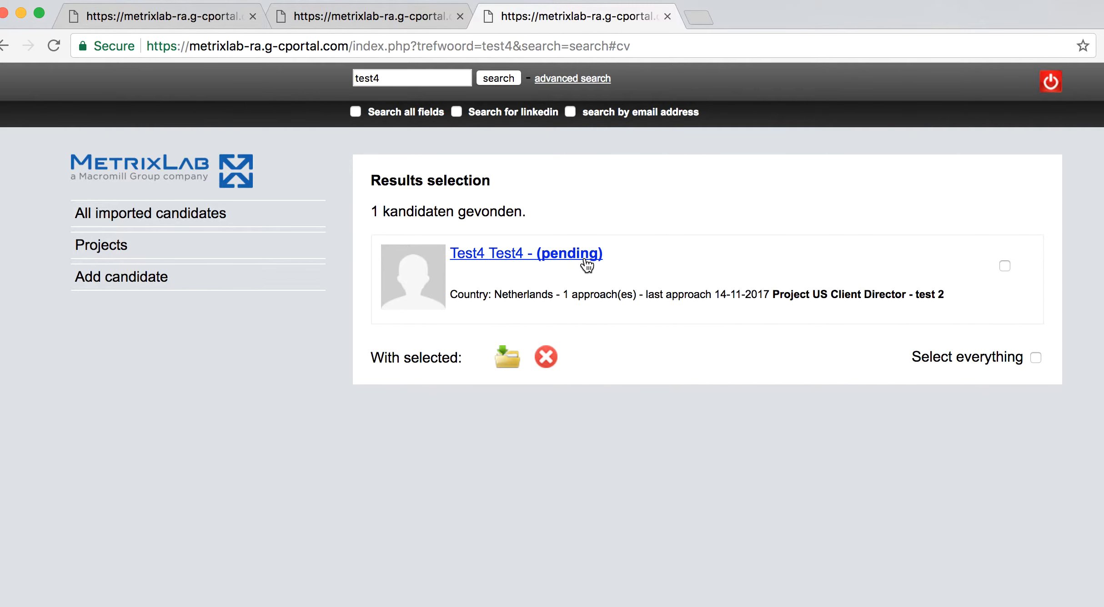
pyautogui.click(525, 254)
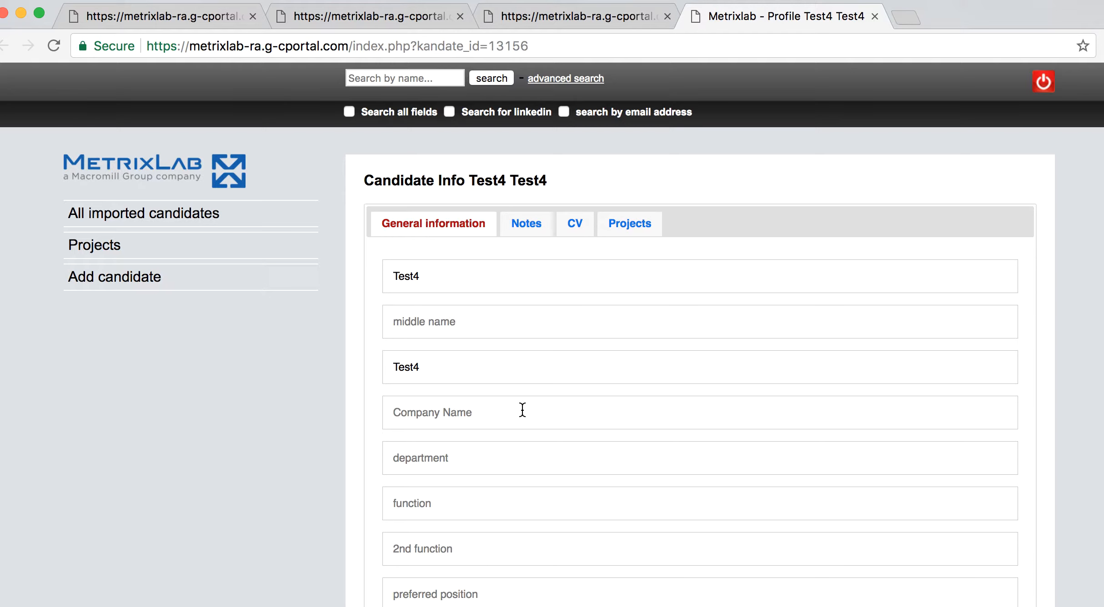
pyautogui.click(165, 215)
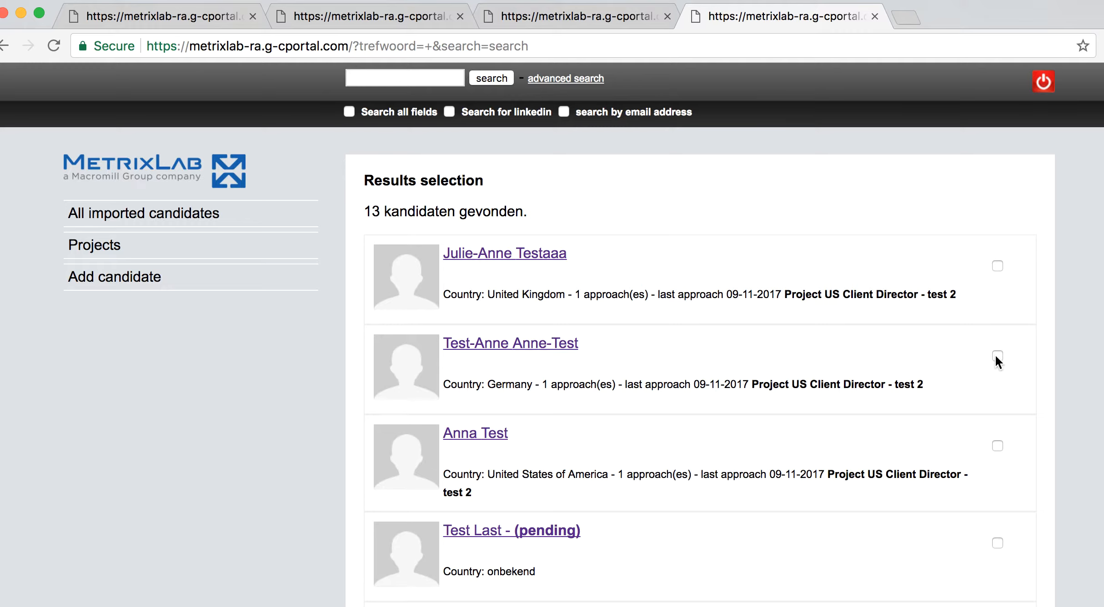
# Assign the checked candidate to the Test Anne project and save
pyautogui.scroll(-15, 1072, 308)
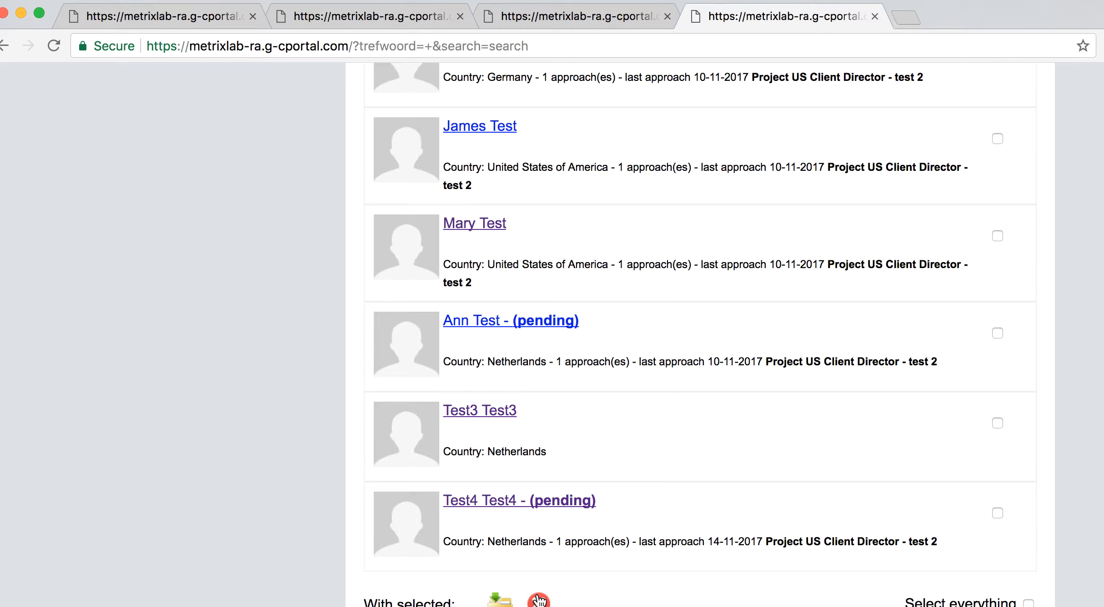
pyautogui.click(500, 601)
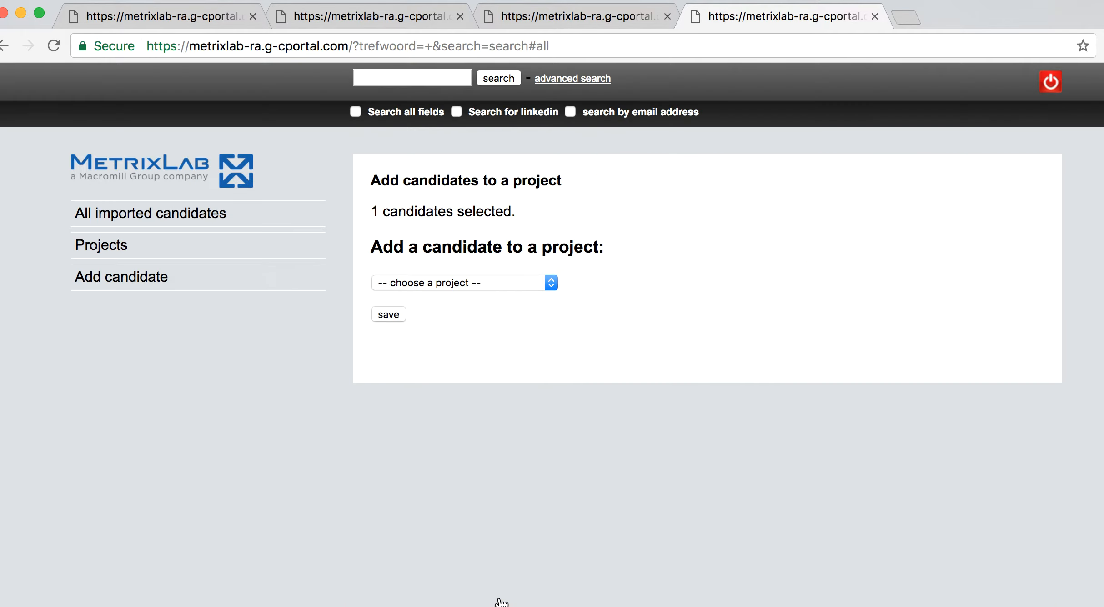
pyautogui.click(483, 282)
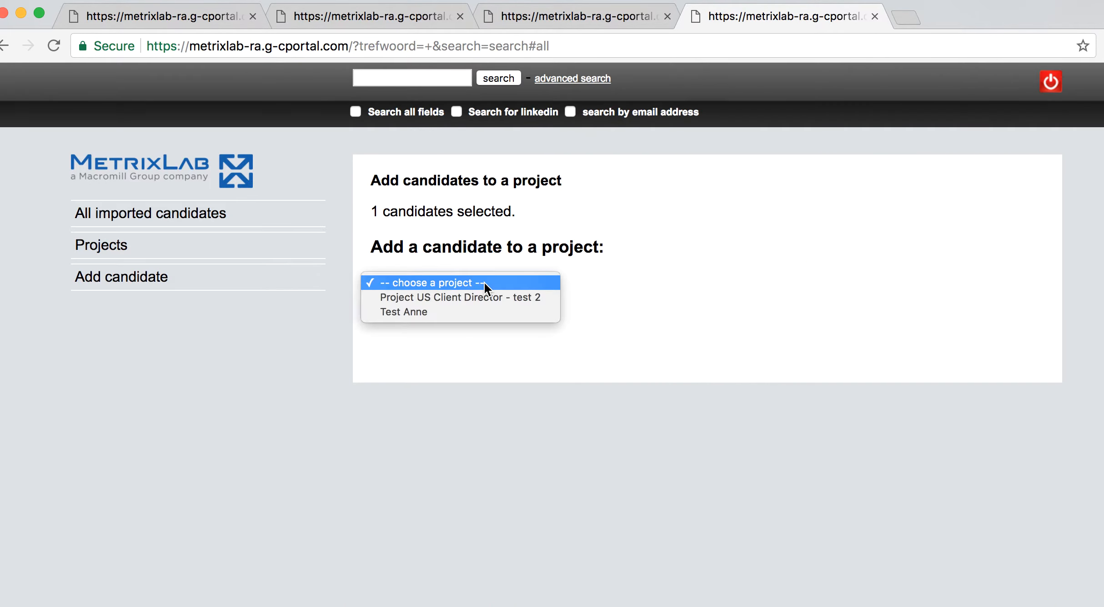
pyautogui.click(473, 309)
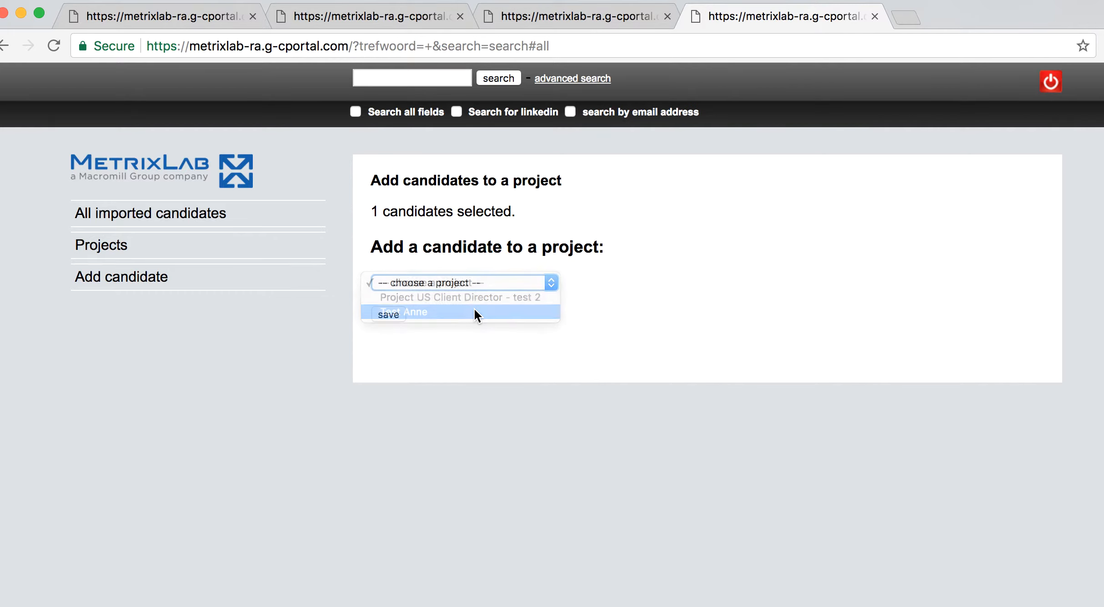
pyautogui.click(396, 316)
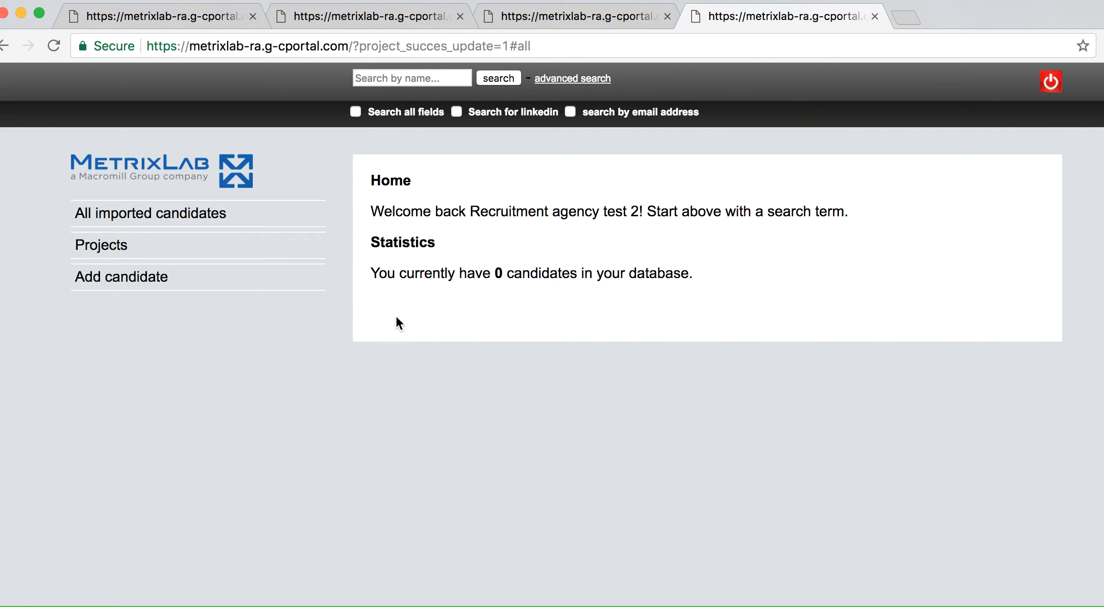
# Search the candidate list by name for the test candidate
pyautogui.click(361, 80)
pyautogui.write('Test')
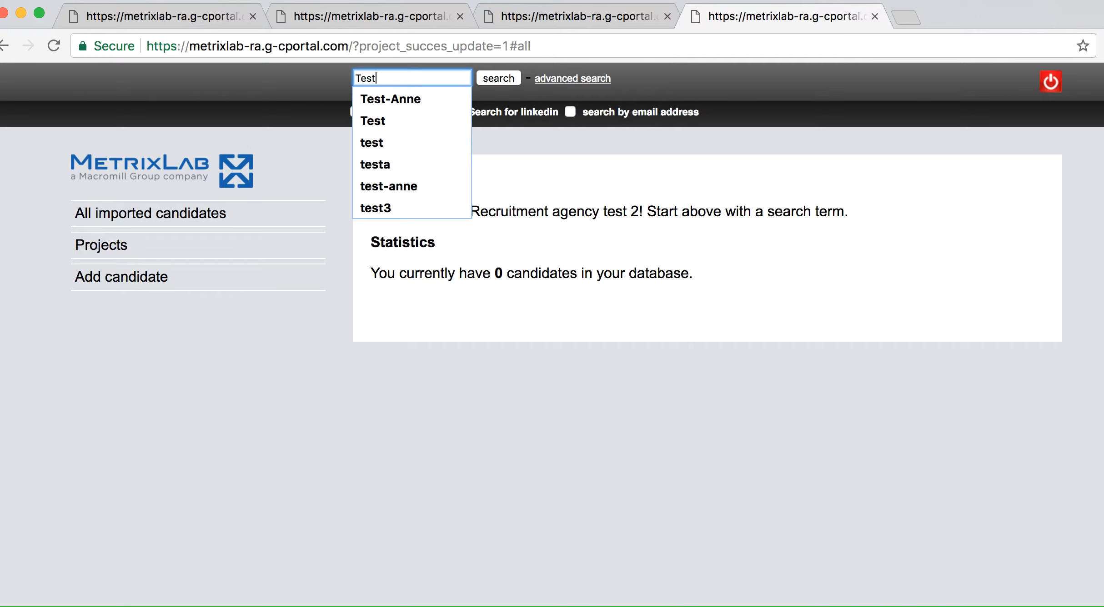
pyautogui.click(363, 96)
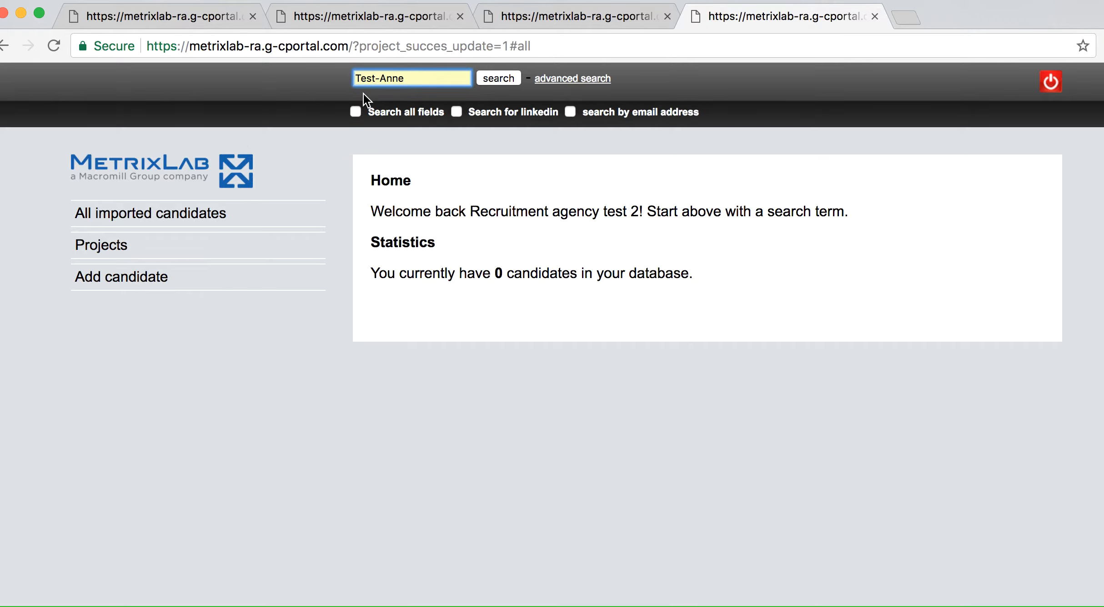
pyautogui.click(486, 72)
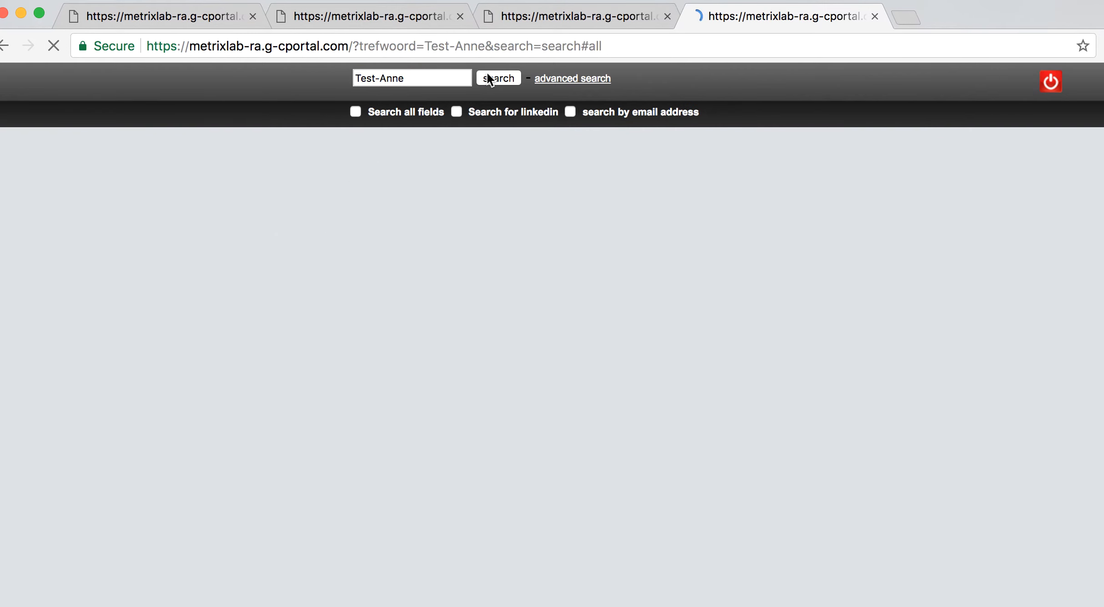
# Review the candidate's project memberships, then show the overview of all projects
pyautogui.click(492, 253)
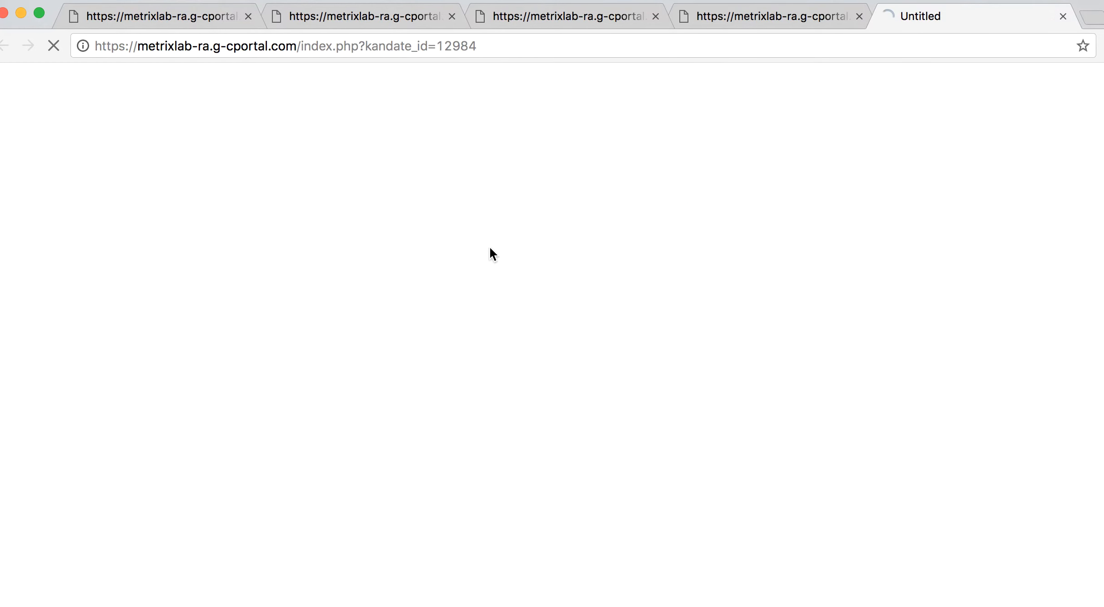
pyautogui.click(630, 223)
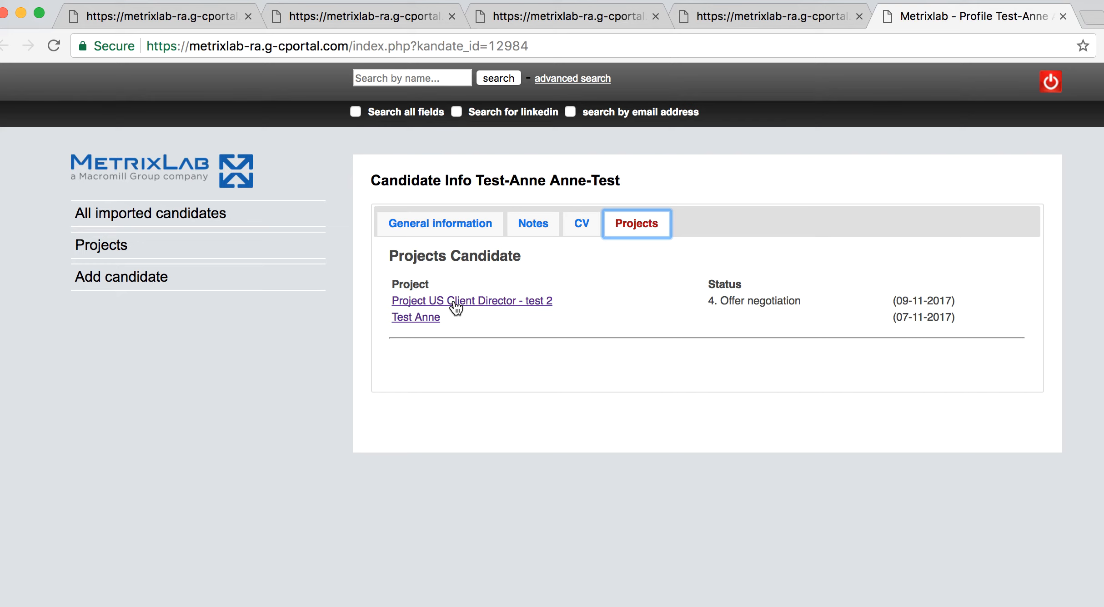
pyautogui.click(93, 250)
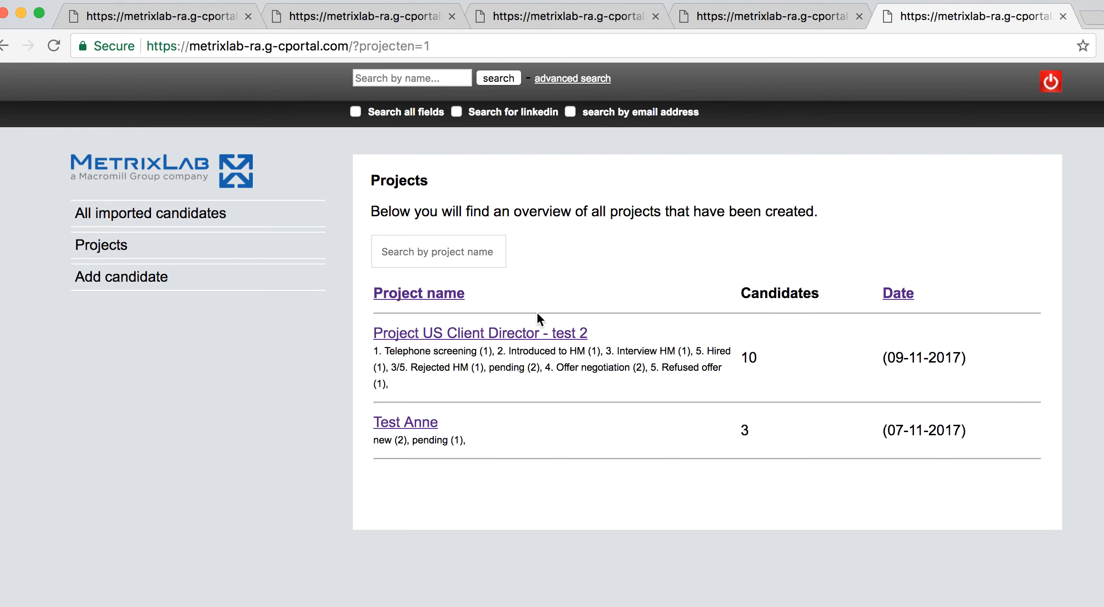